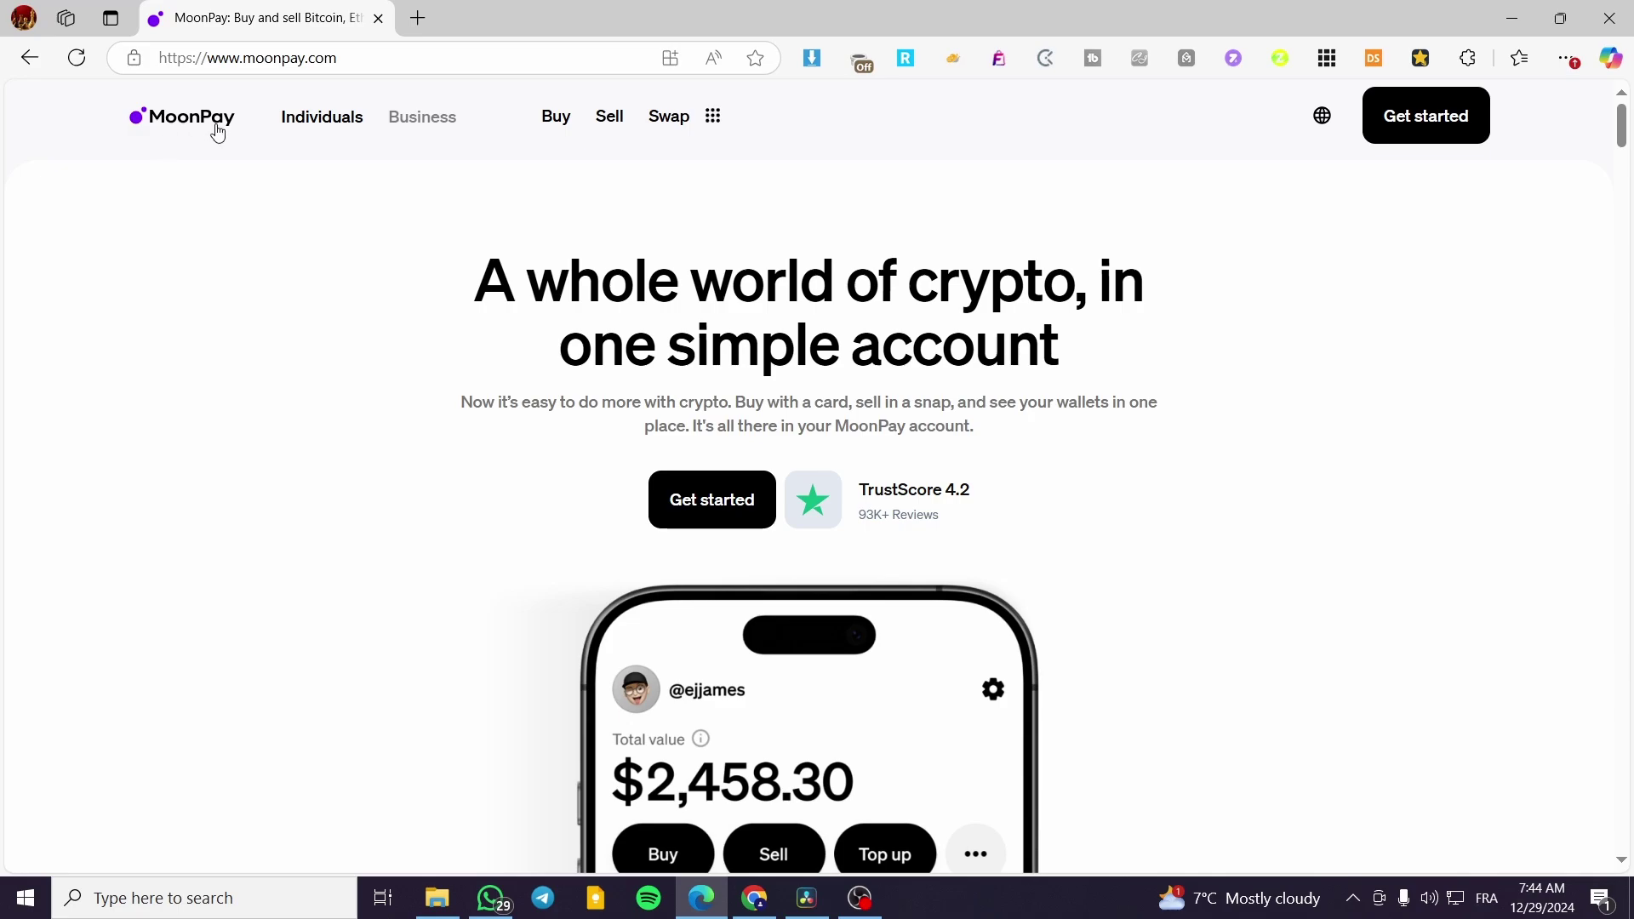
- Open the MoonPay buy widget in a new tab
scroll(1226, 358, "down", 1)
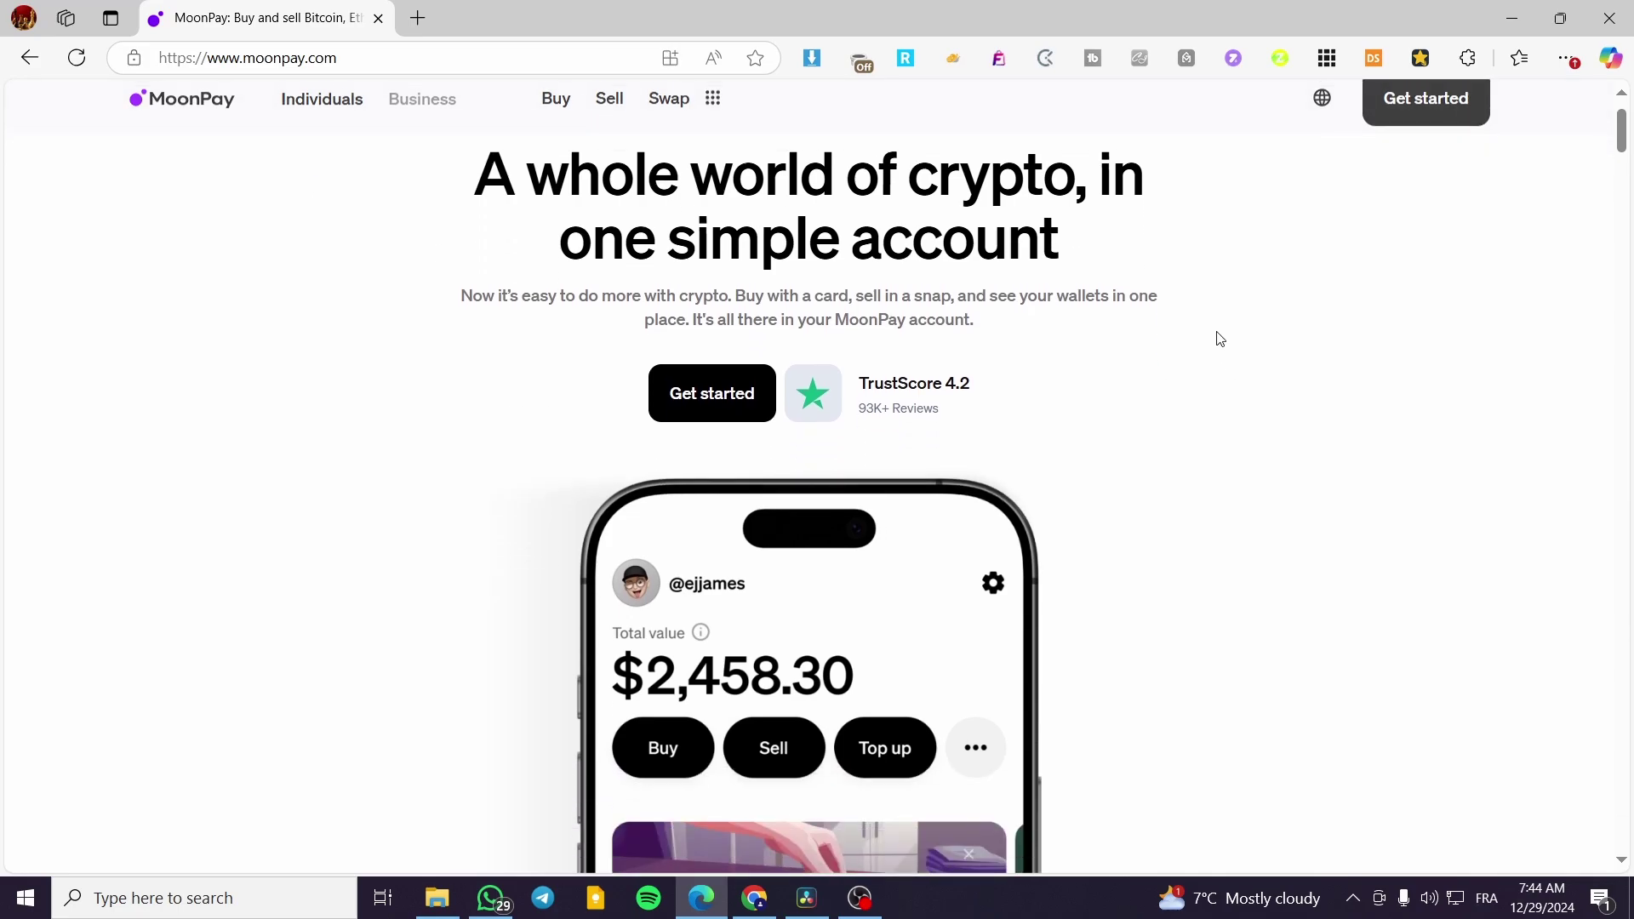
scroll(1064, 434, "up", 1)
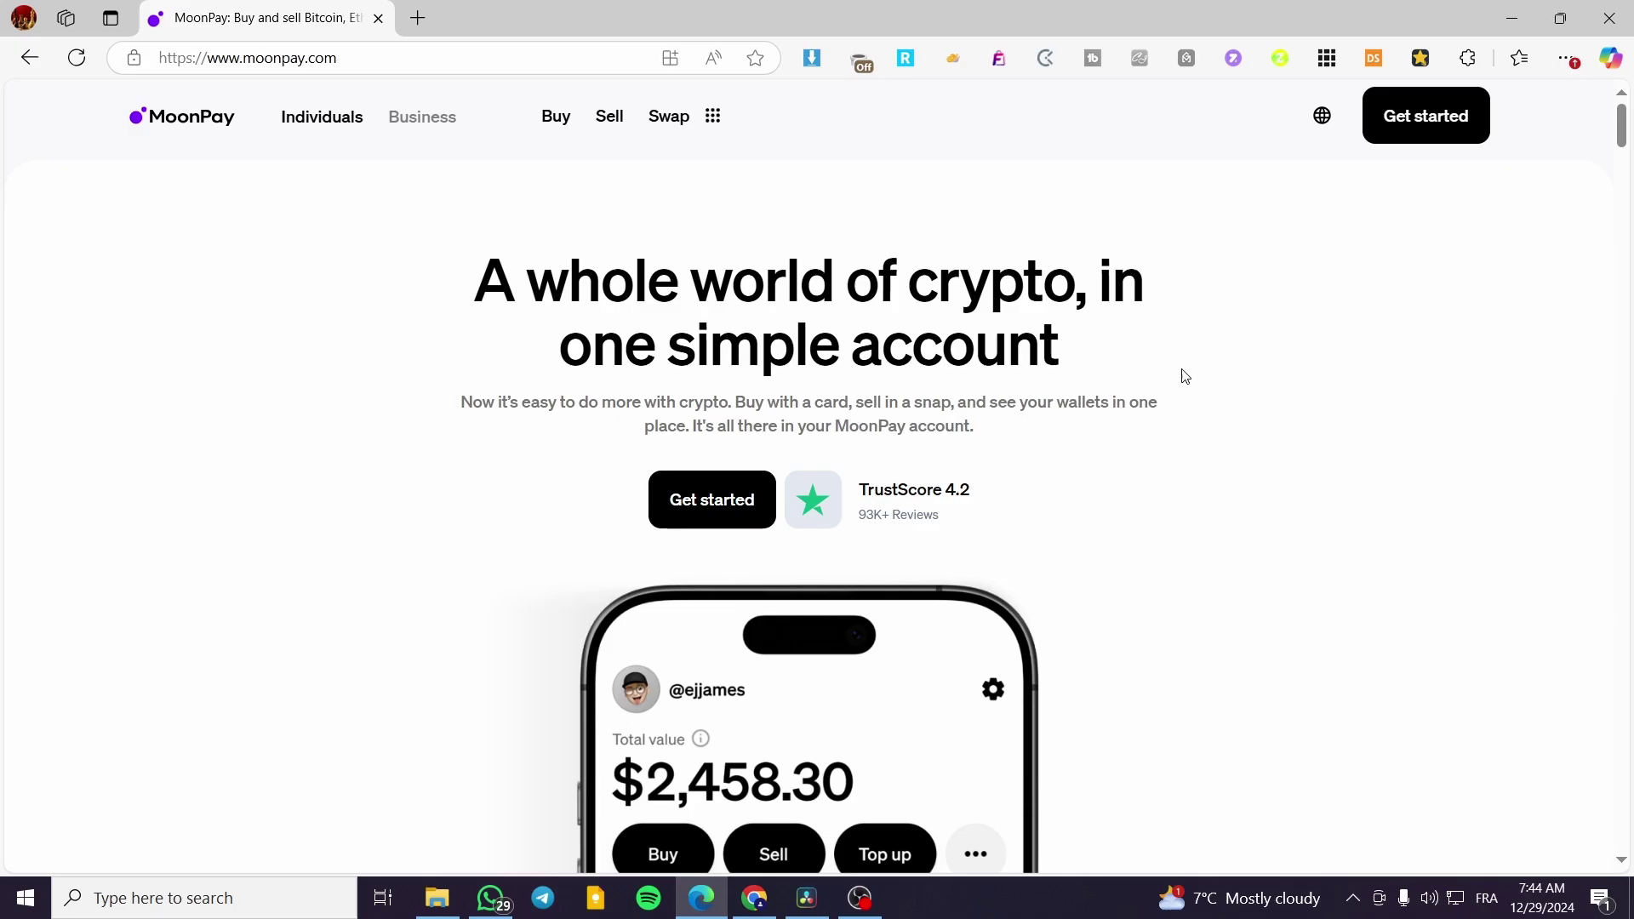
scroll(1106, 613, "down", 4)
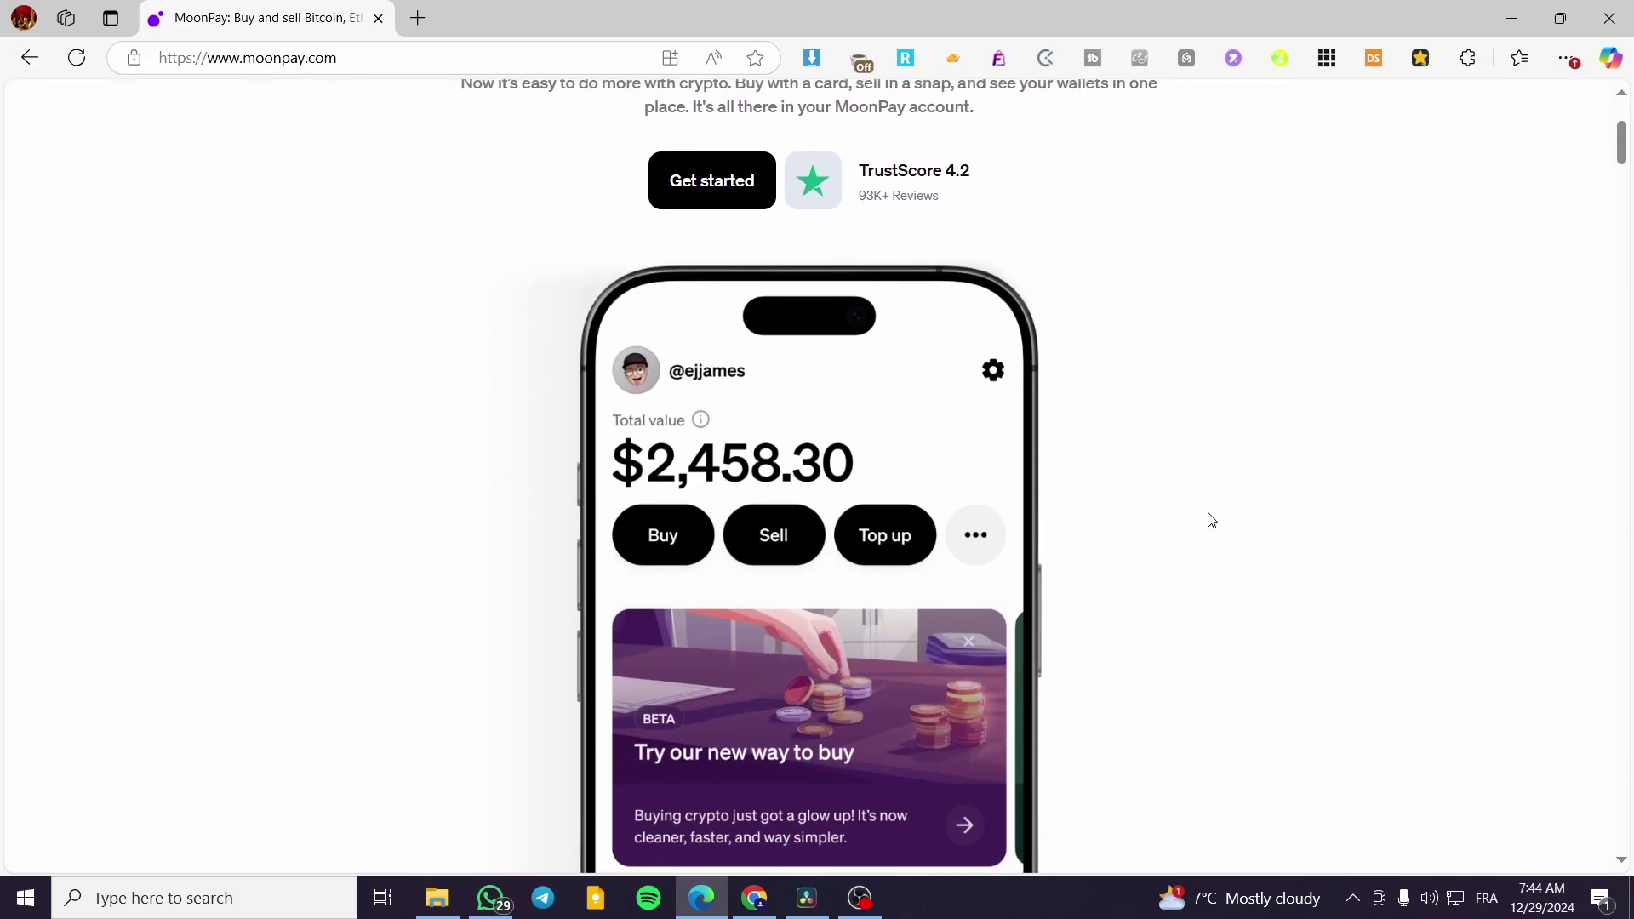
scroll(1212, 519, "down", 3)
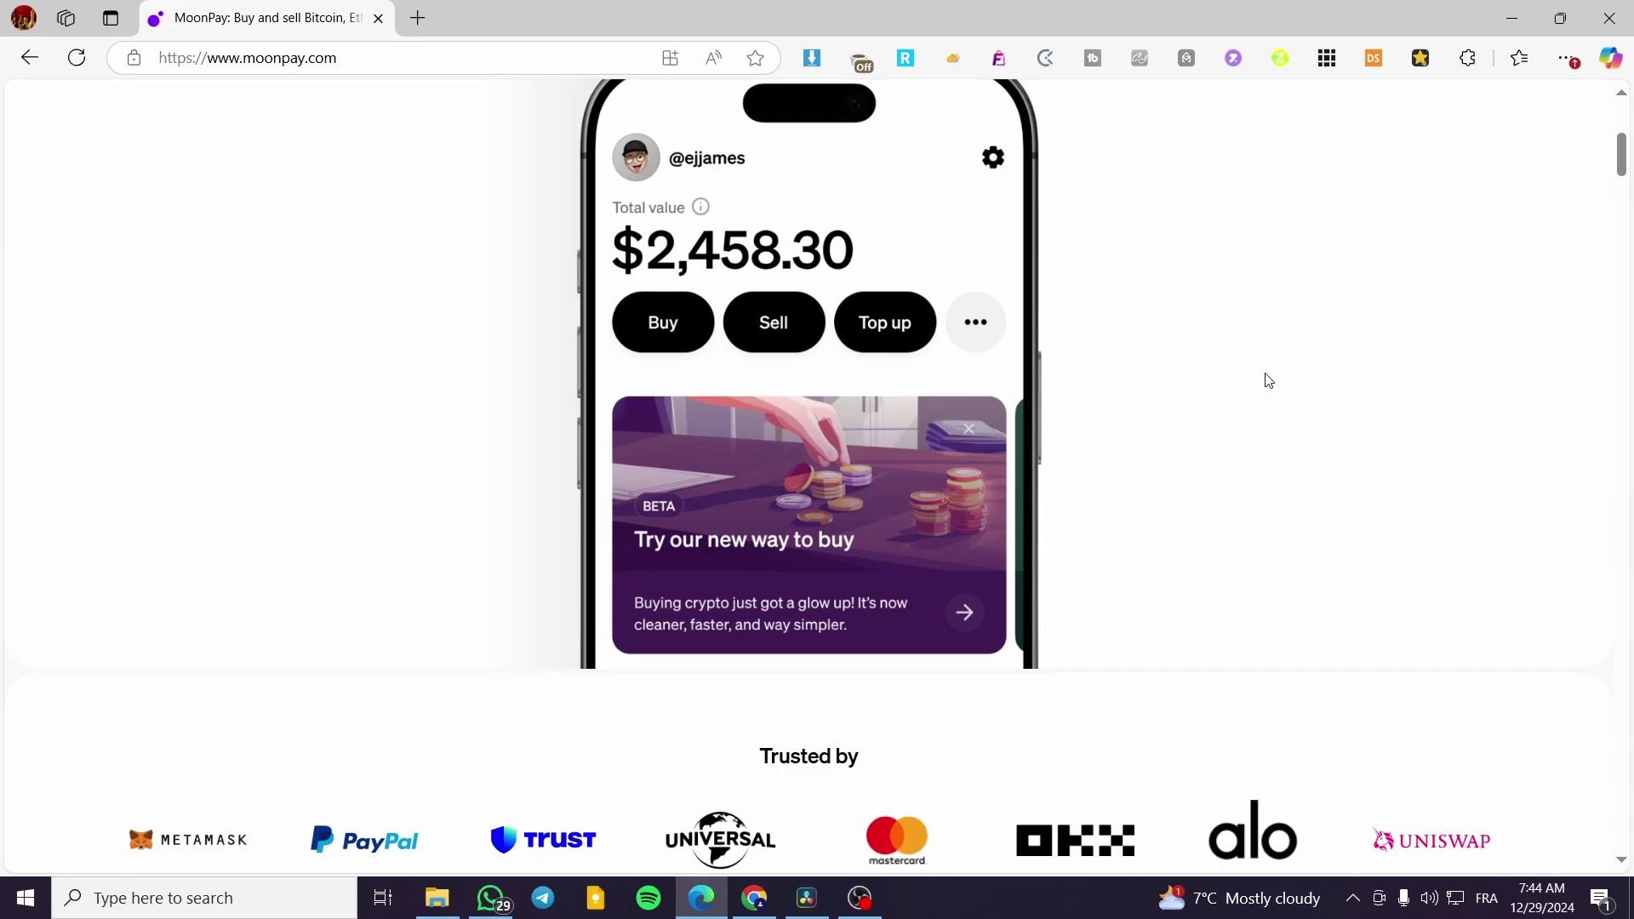
scroll(1269, 381, "up", 6)
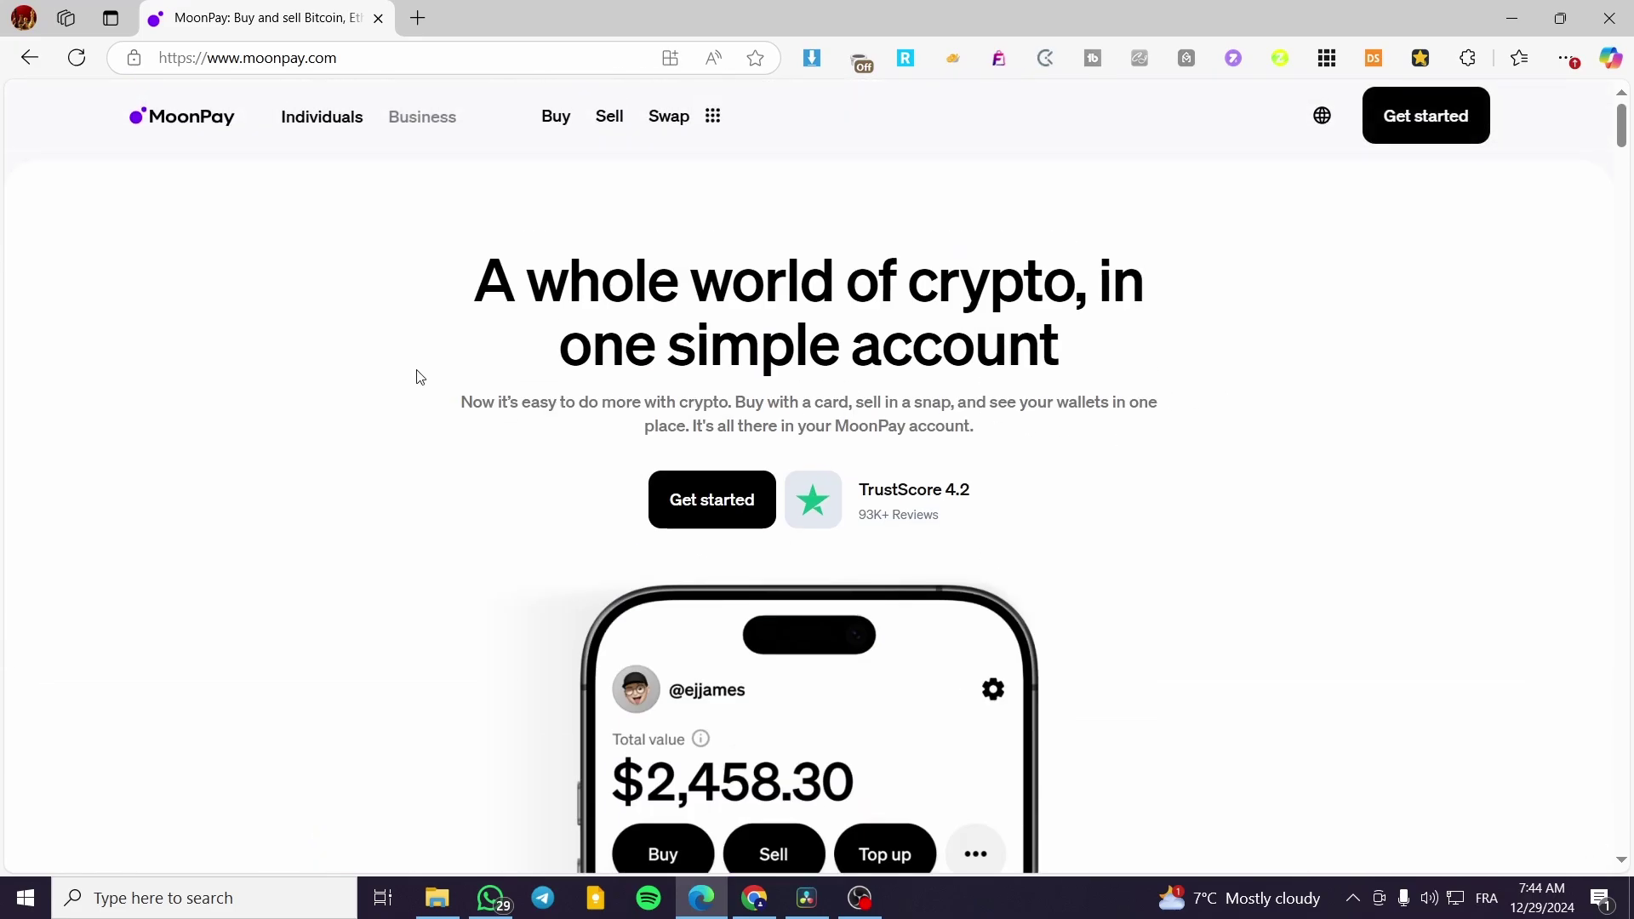
left_click(1440, 130)
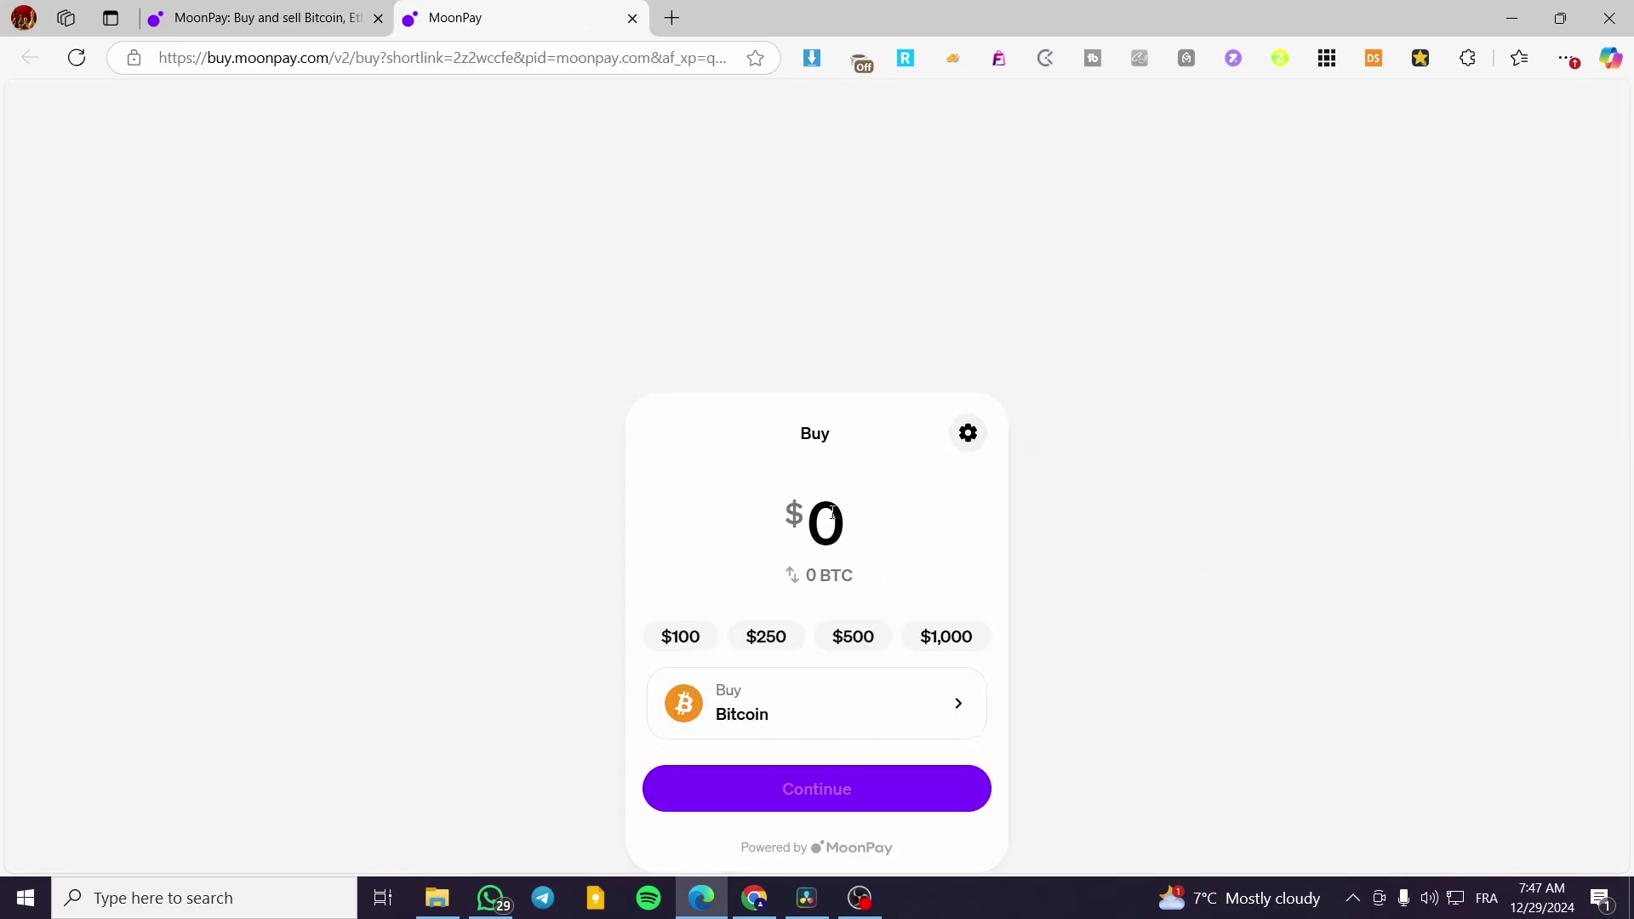
- Choose Bitcoin as the asset, enter a $50 amount, and continue
left_click(801, 723)
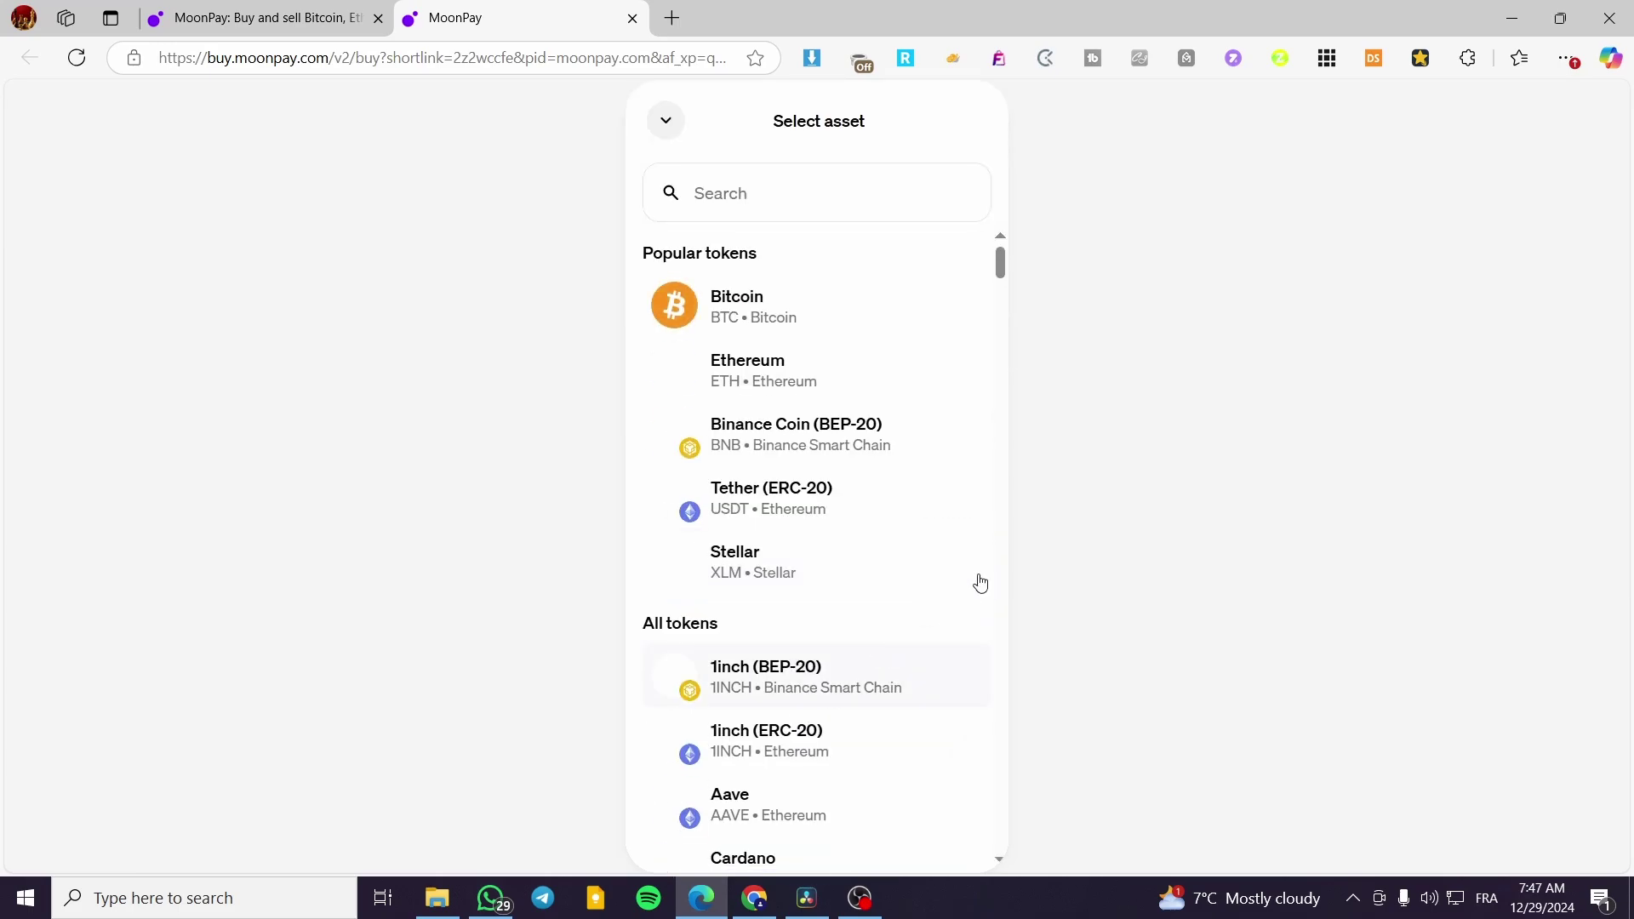
left_click(832, 317)
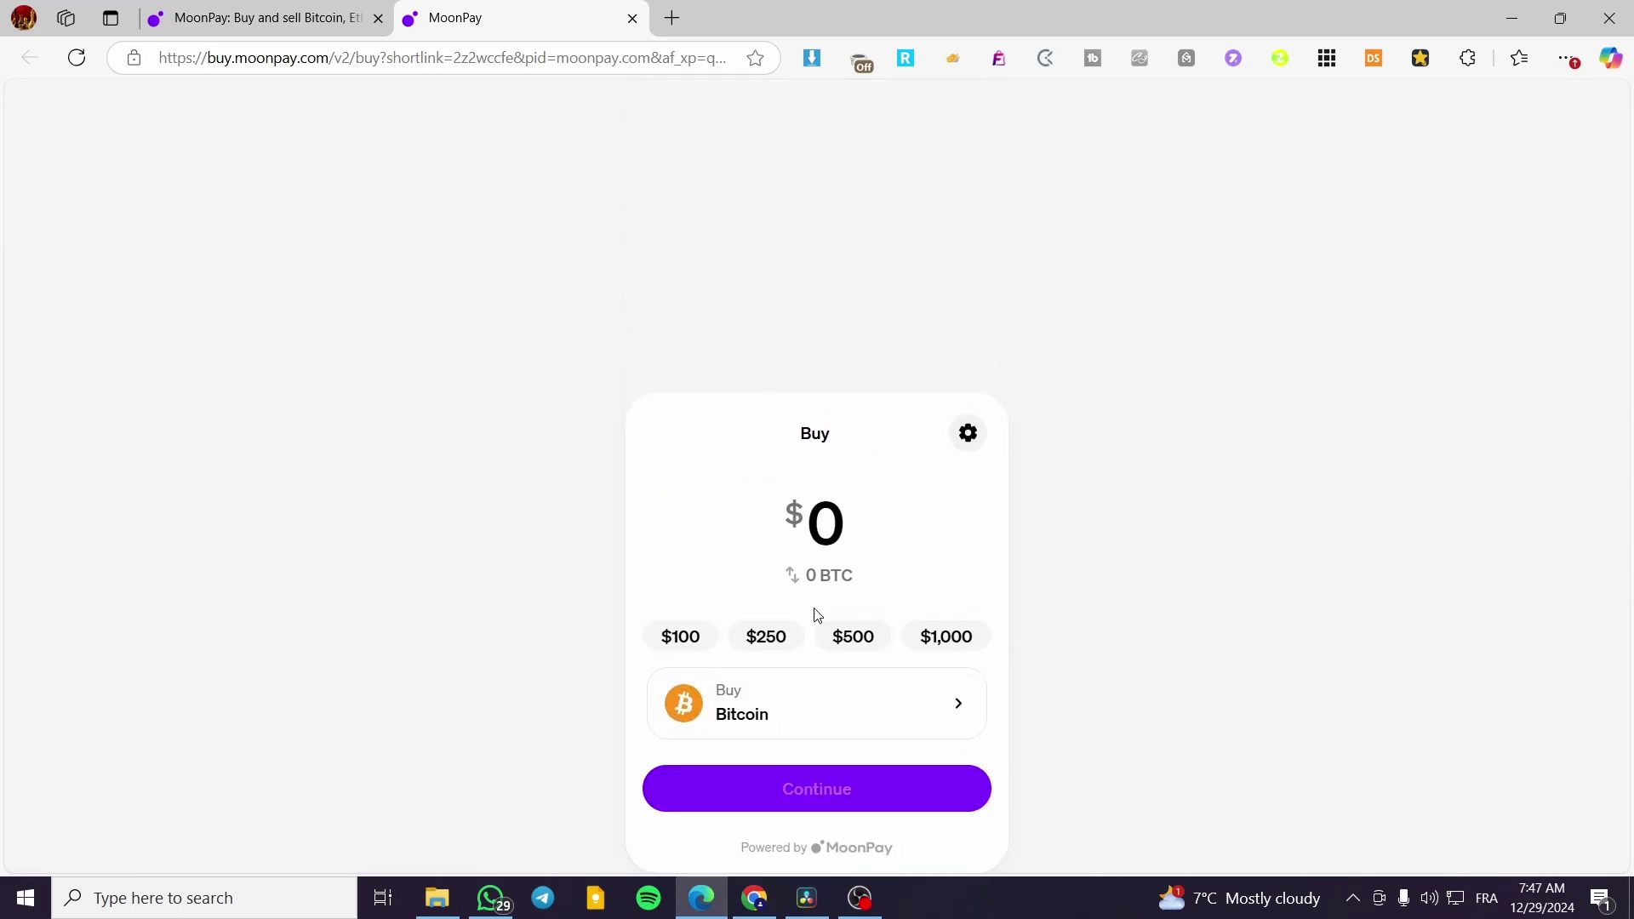
left_click(843, 508)
type("50")
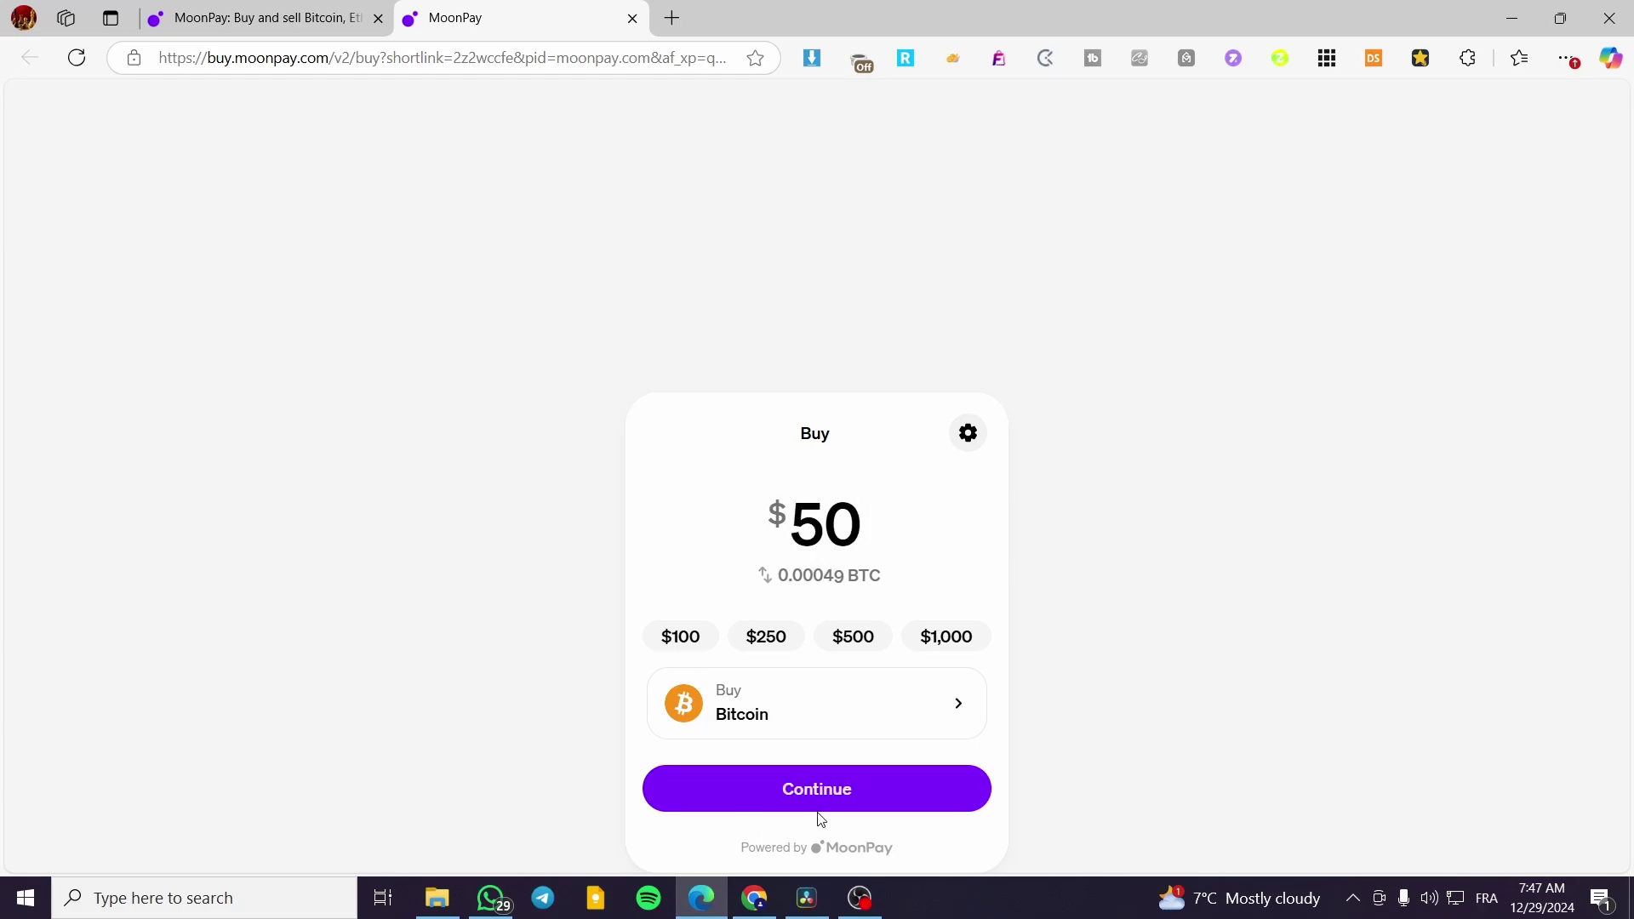
left_click(819, 803)
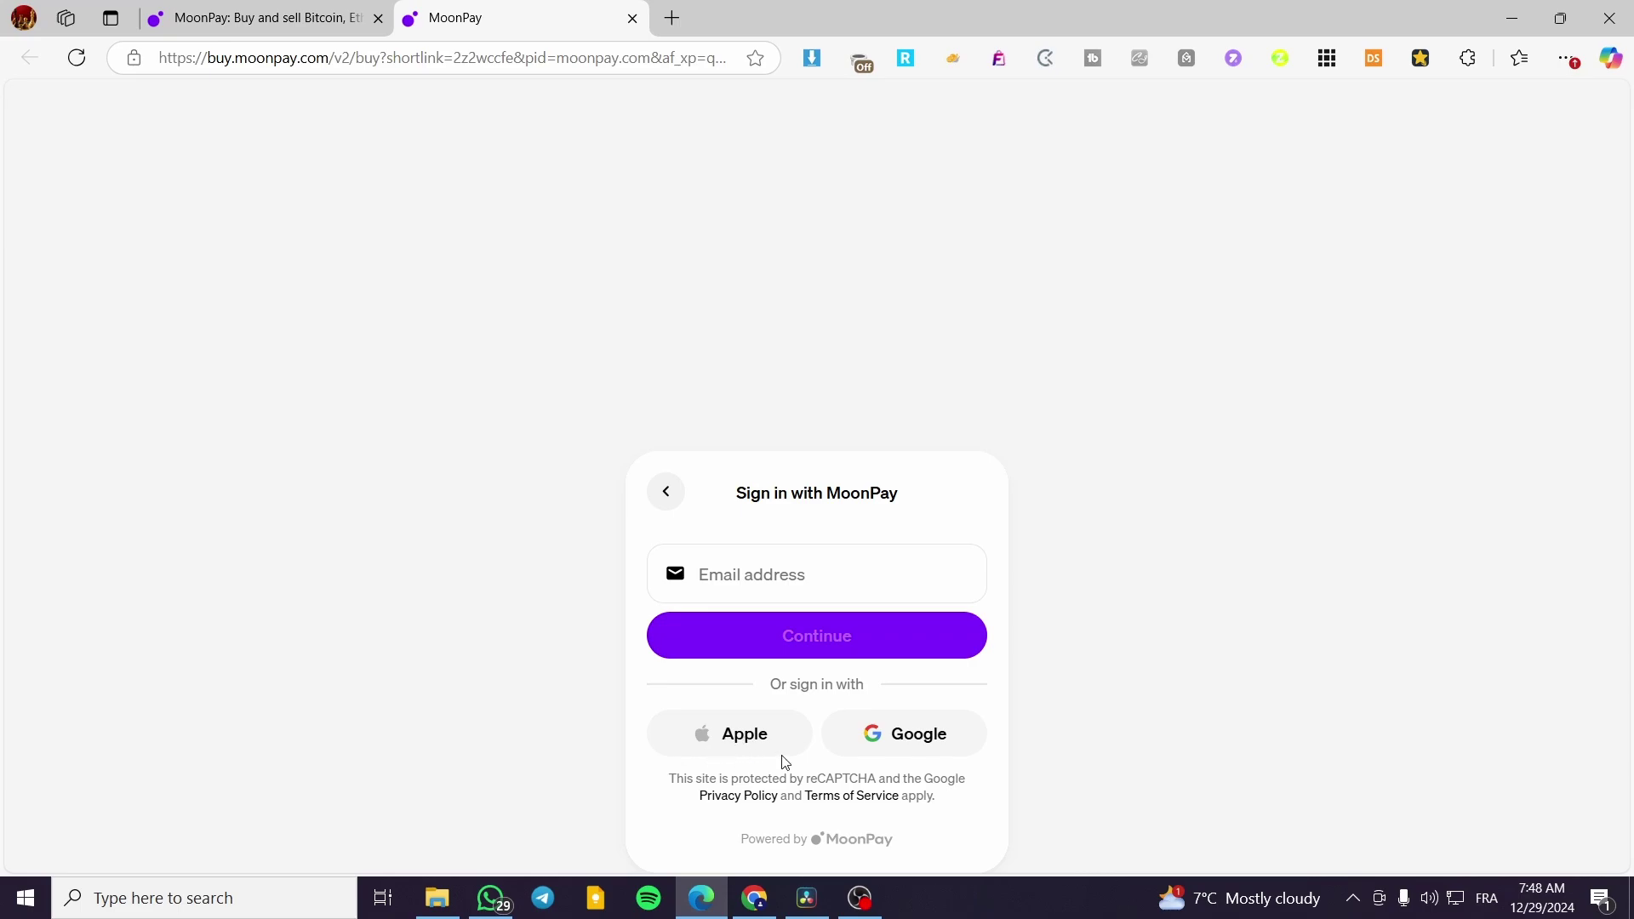
- Sign in with Google and set the mobile number's country code to France (+33)
left_click(954, 746)
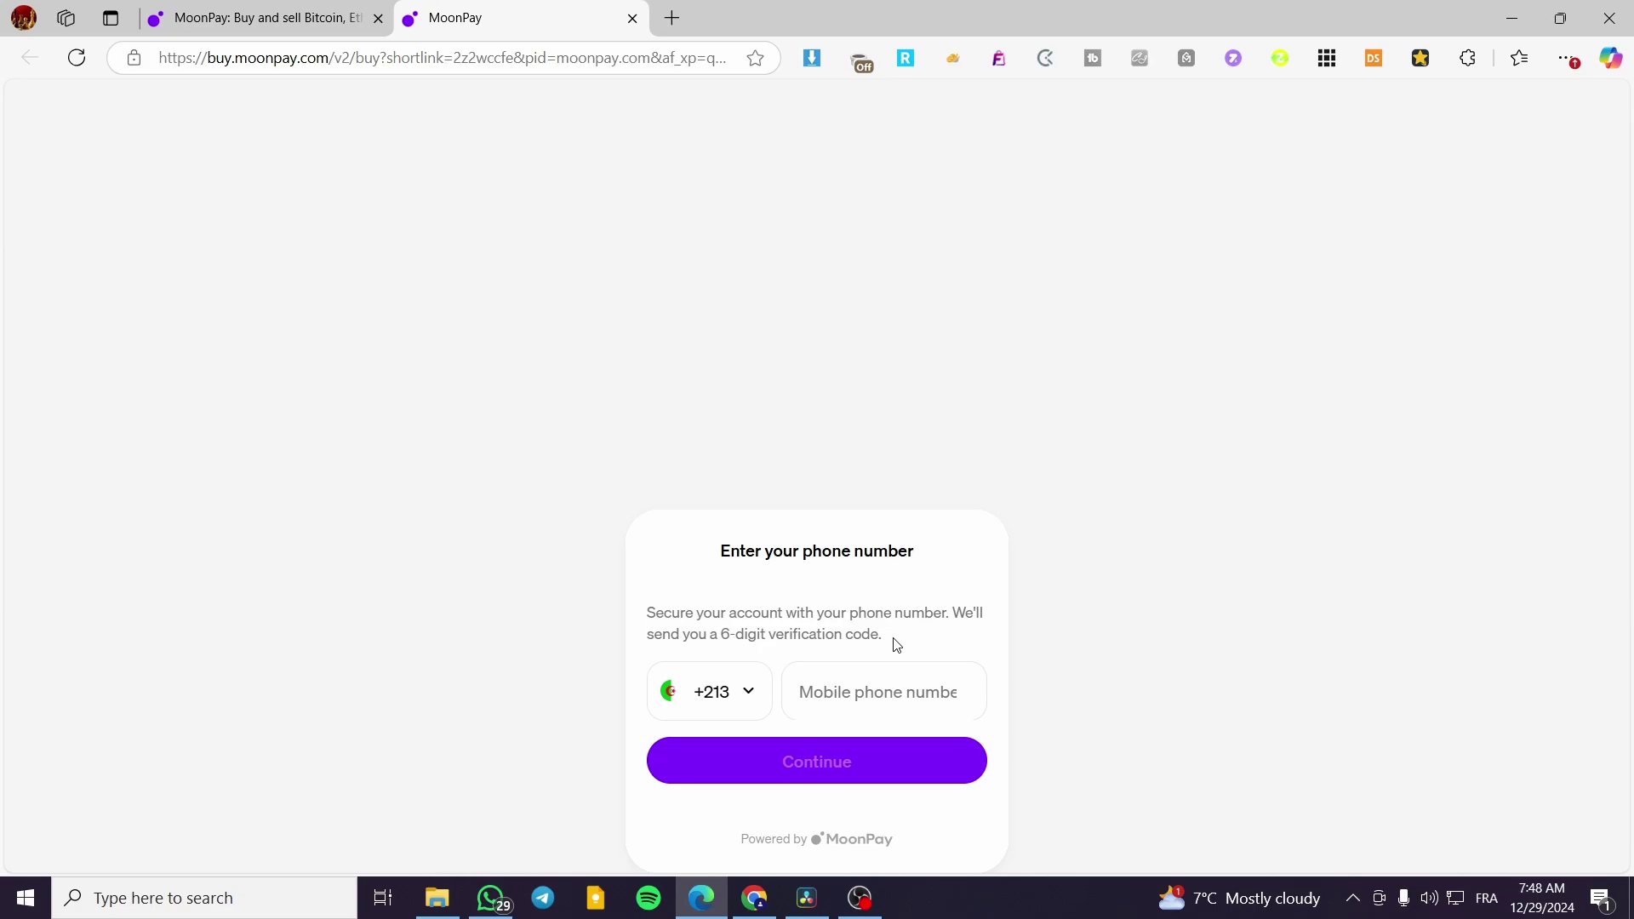
left_click(918, 702)
left_click(767, 698)
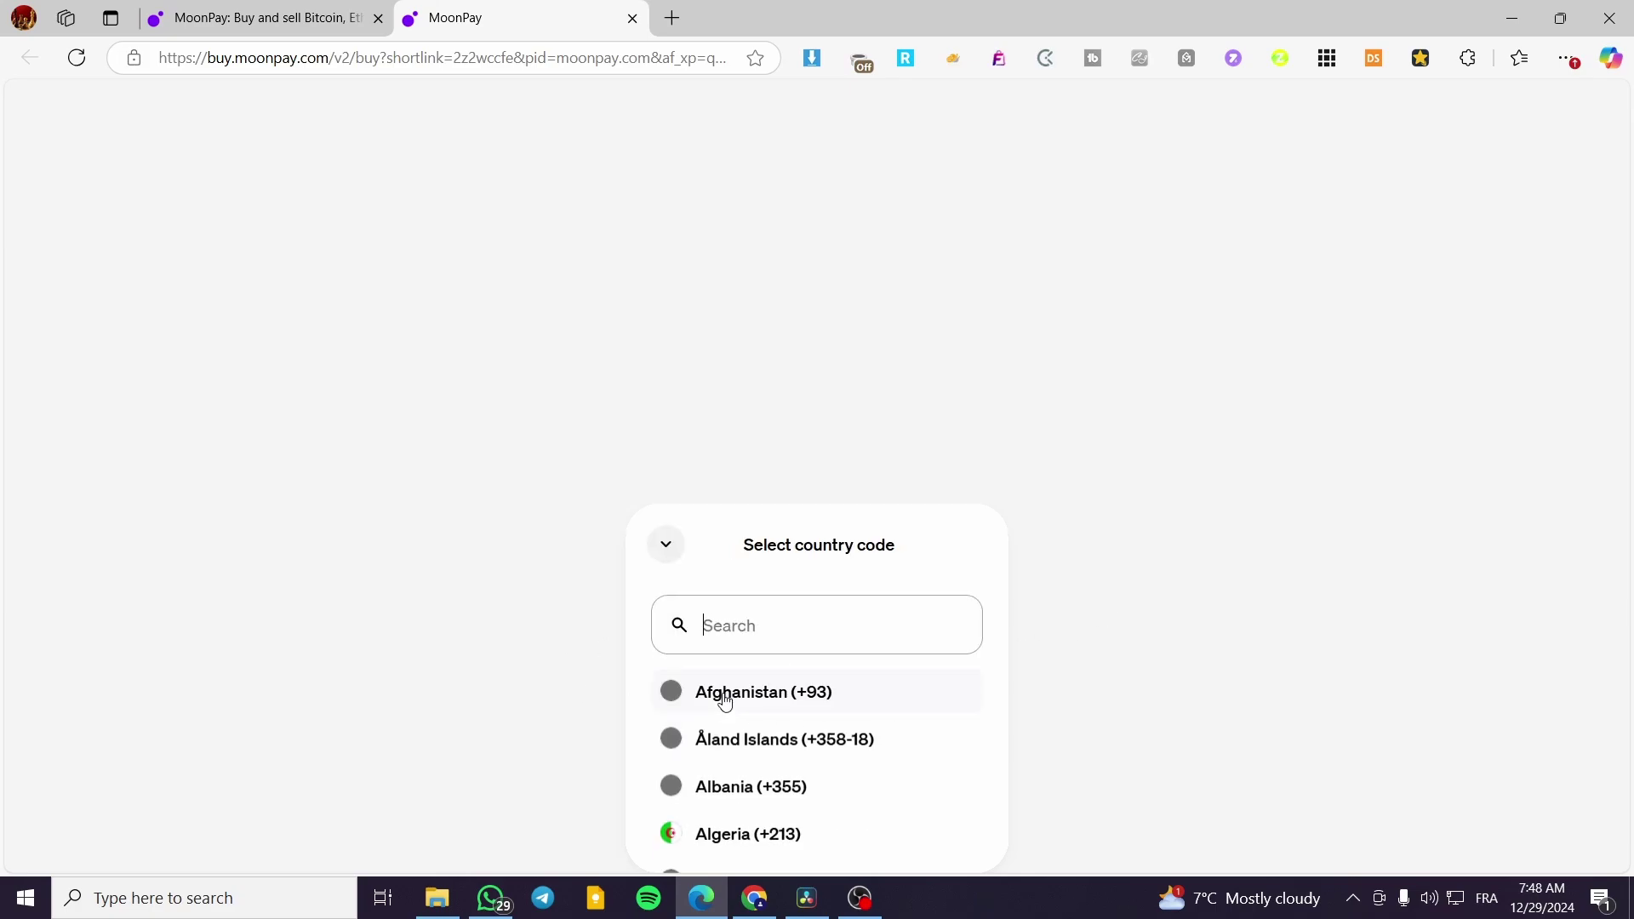
left_click(835, 214)
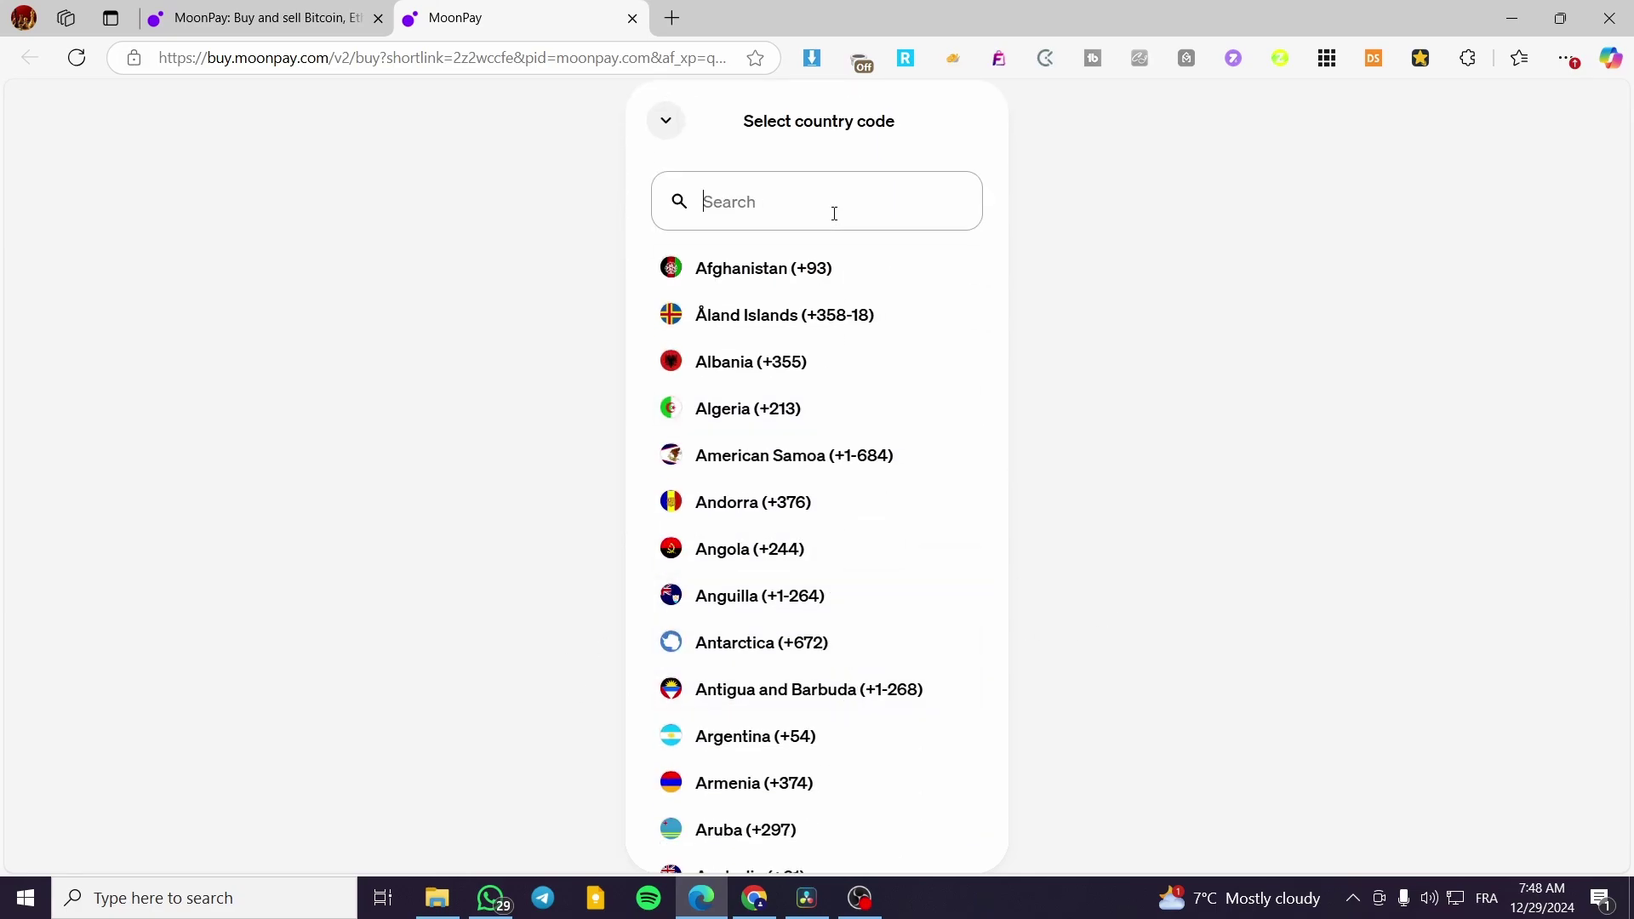
type("fr")
left_click(780, 486)
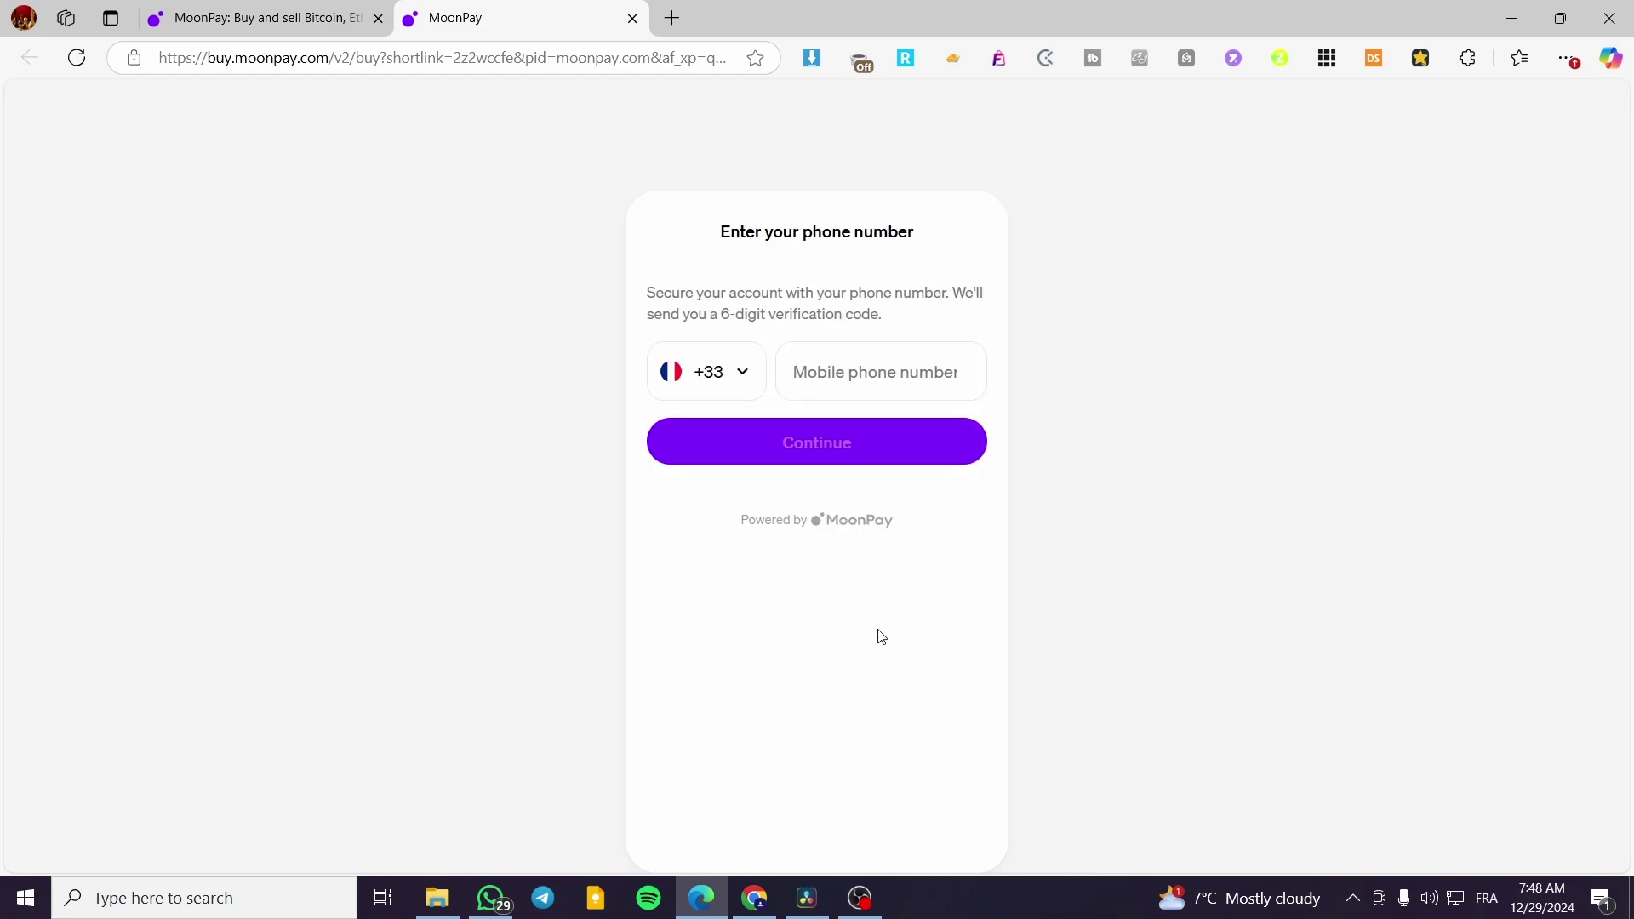
left_click(886, 698)
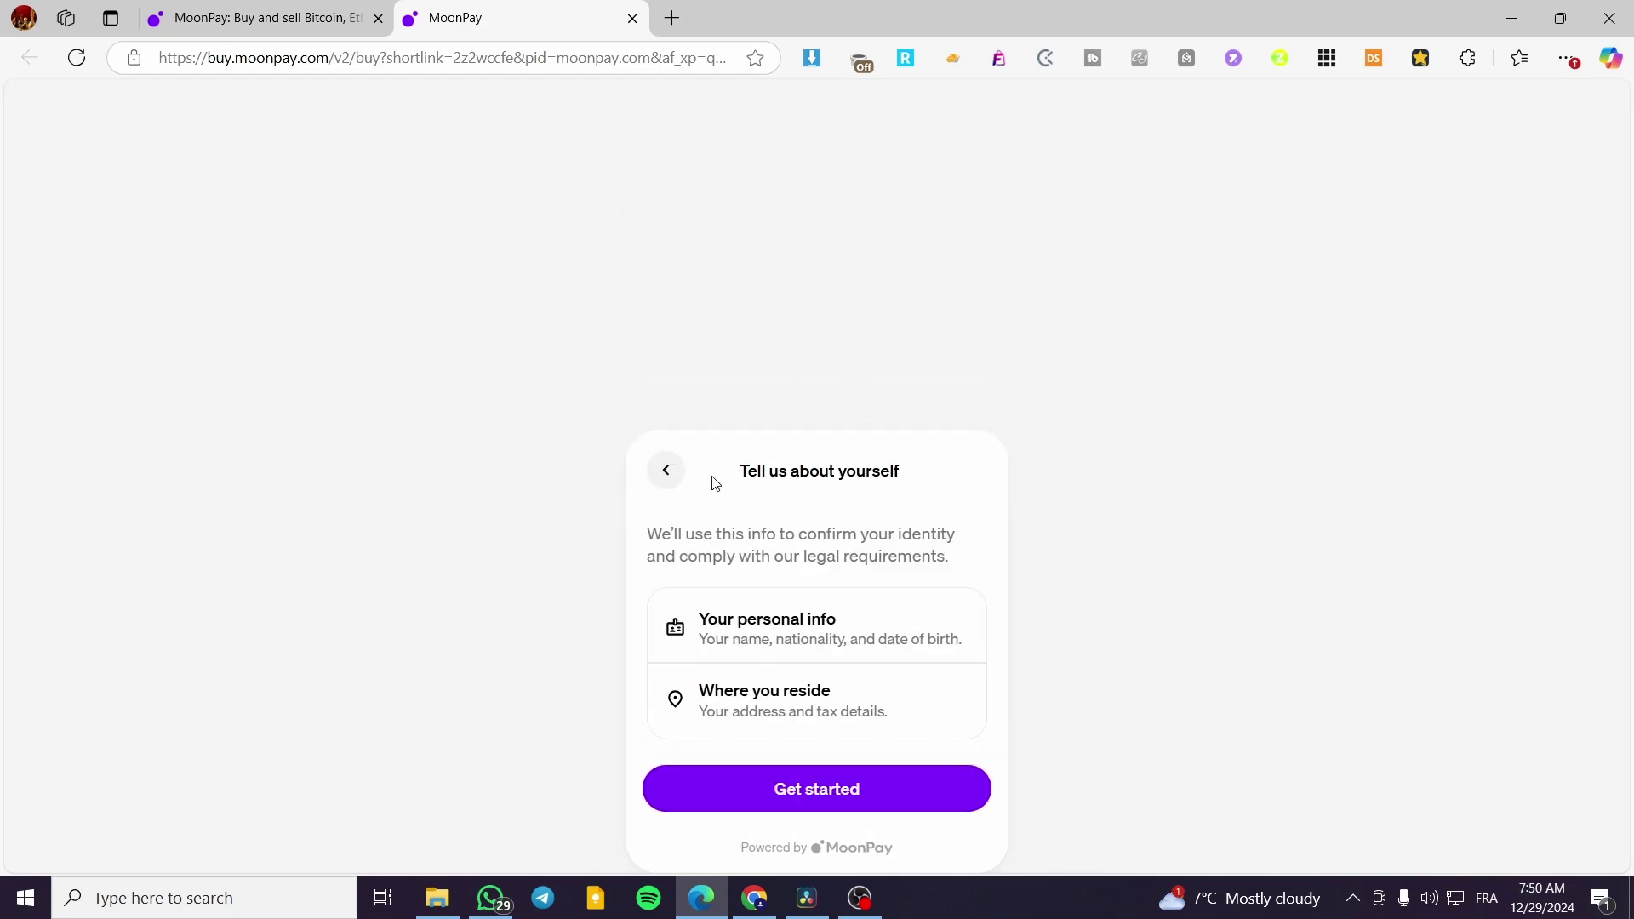
- Pick France as the country of residence via the 'fr' search, then continue
left_click(818, 807)
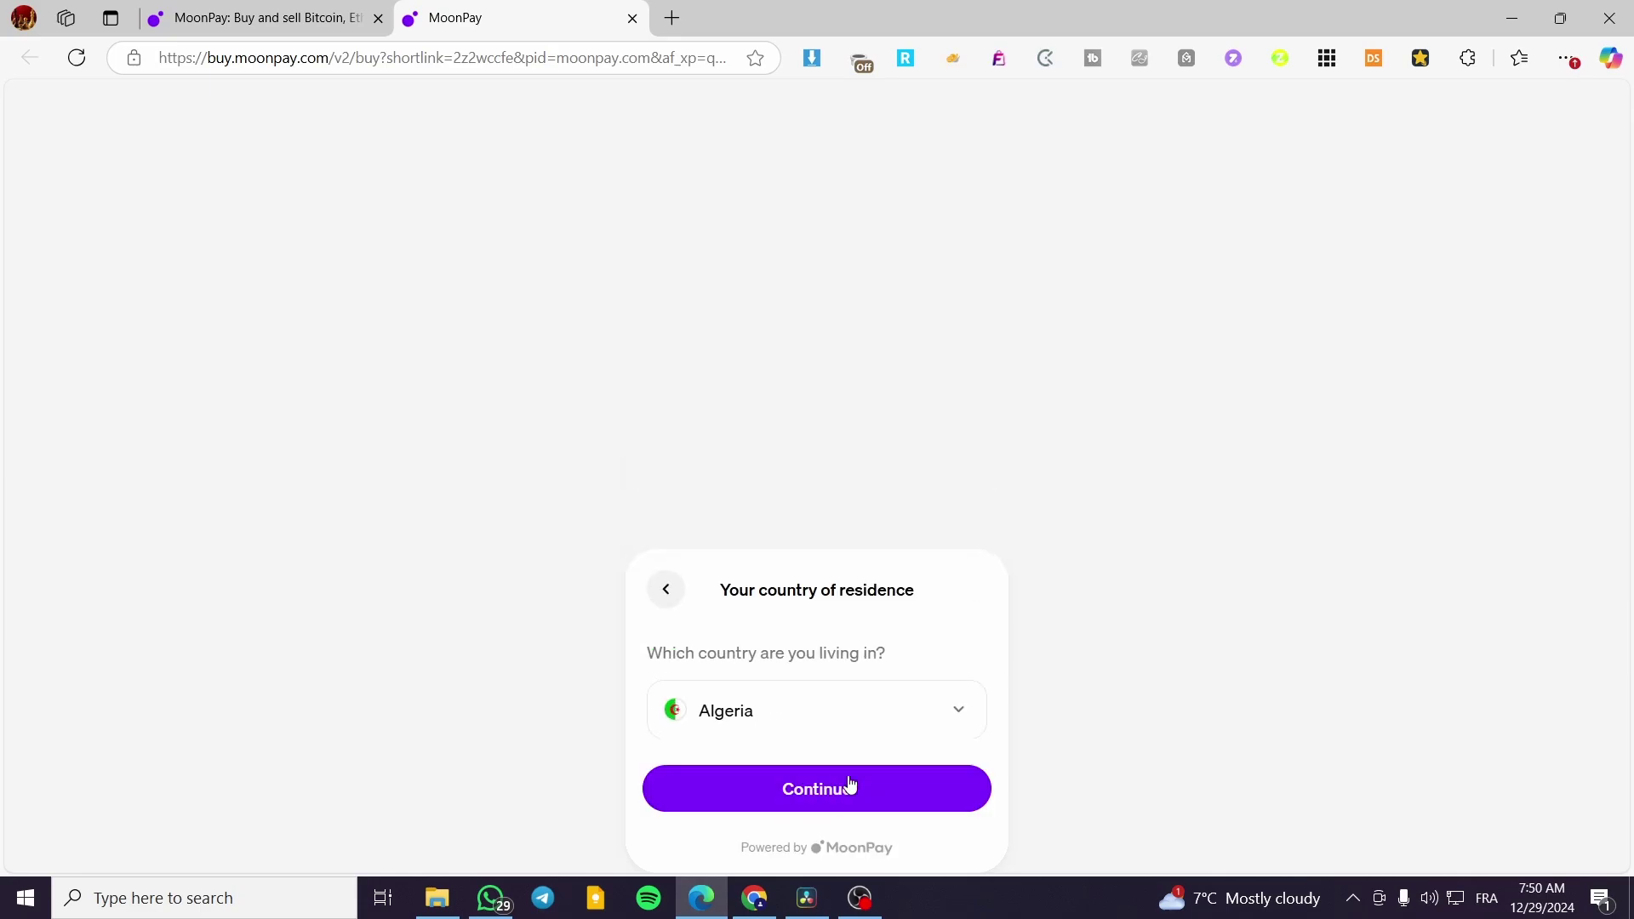
left_click(940, 715)
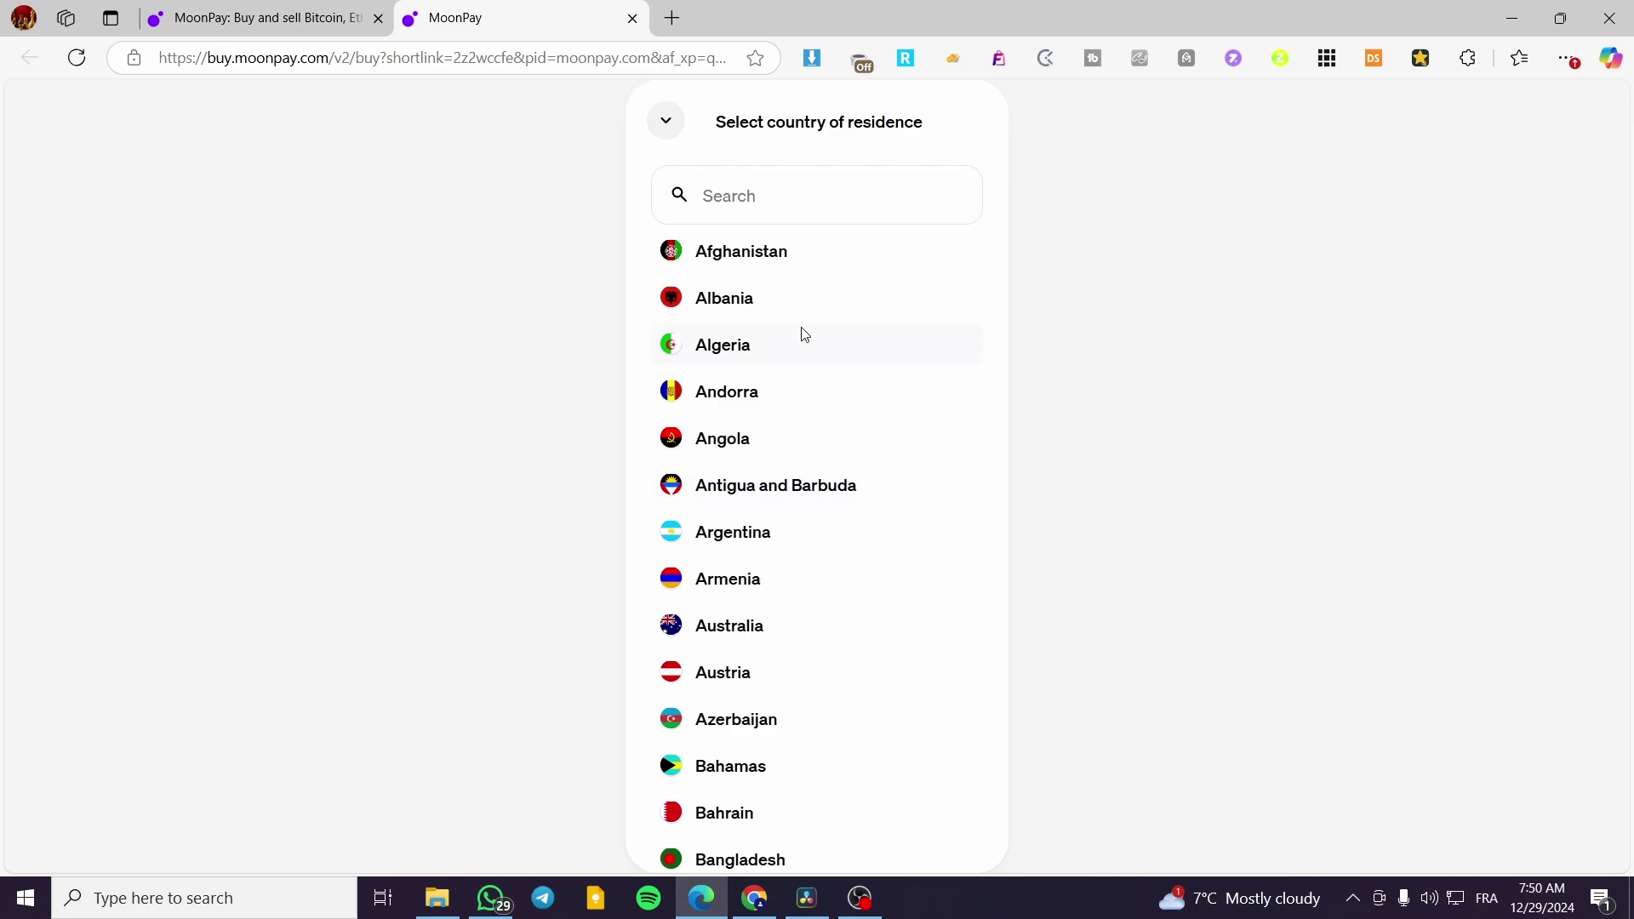
left_click(799, 204)
type("fr")
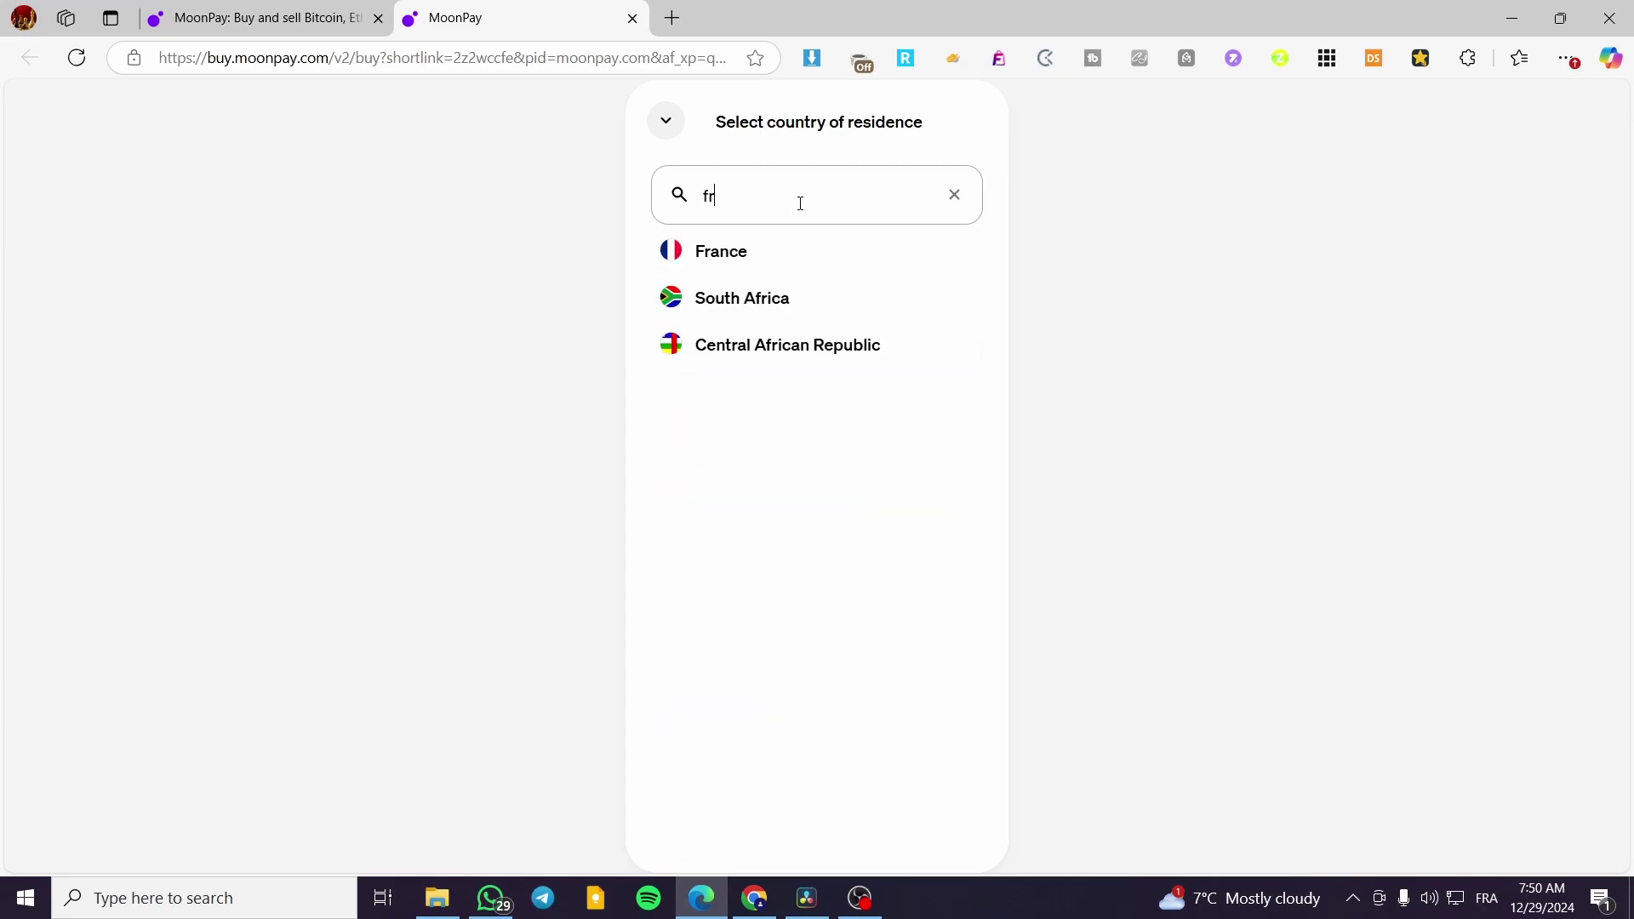
left_click(789, 268)
left_click(811, 792)
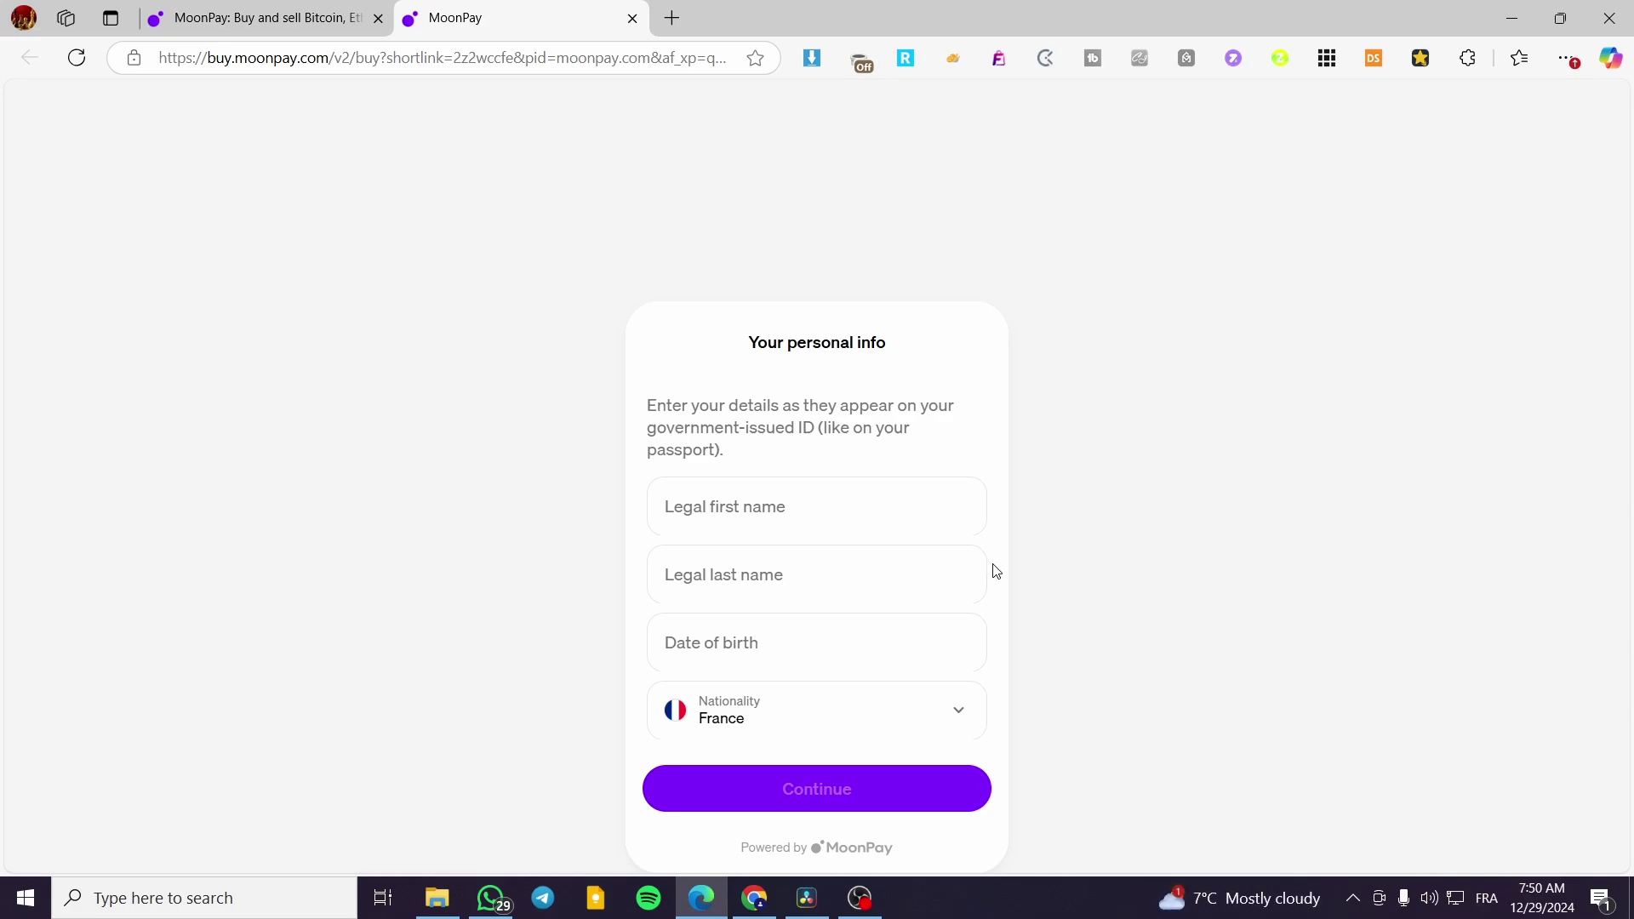
- Enter the legal first name, last name and date of birth, and submit them
left_click(857, 526)
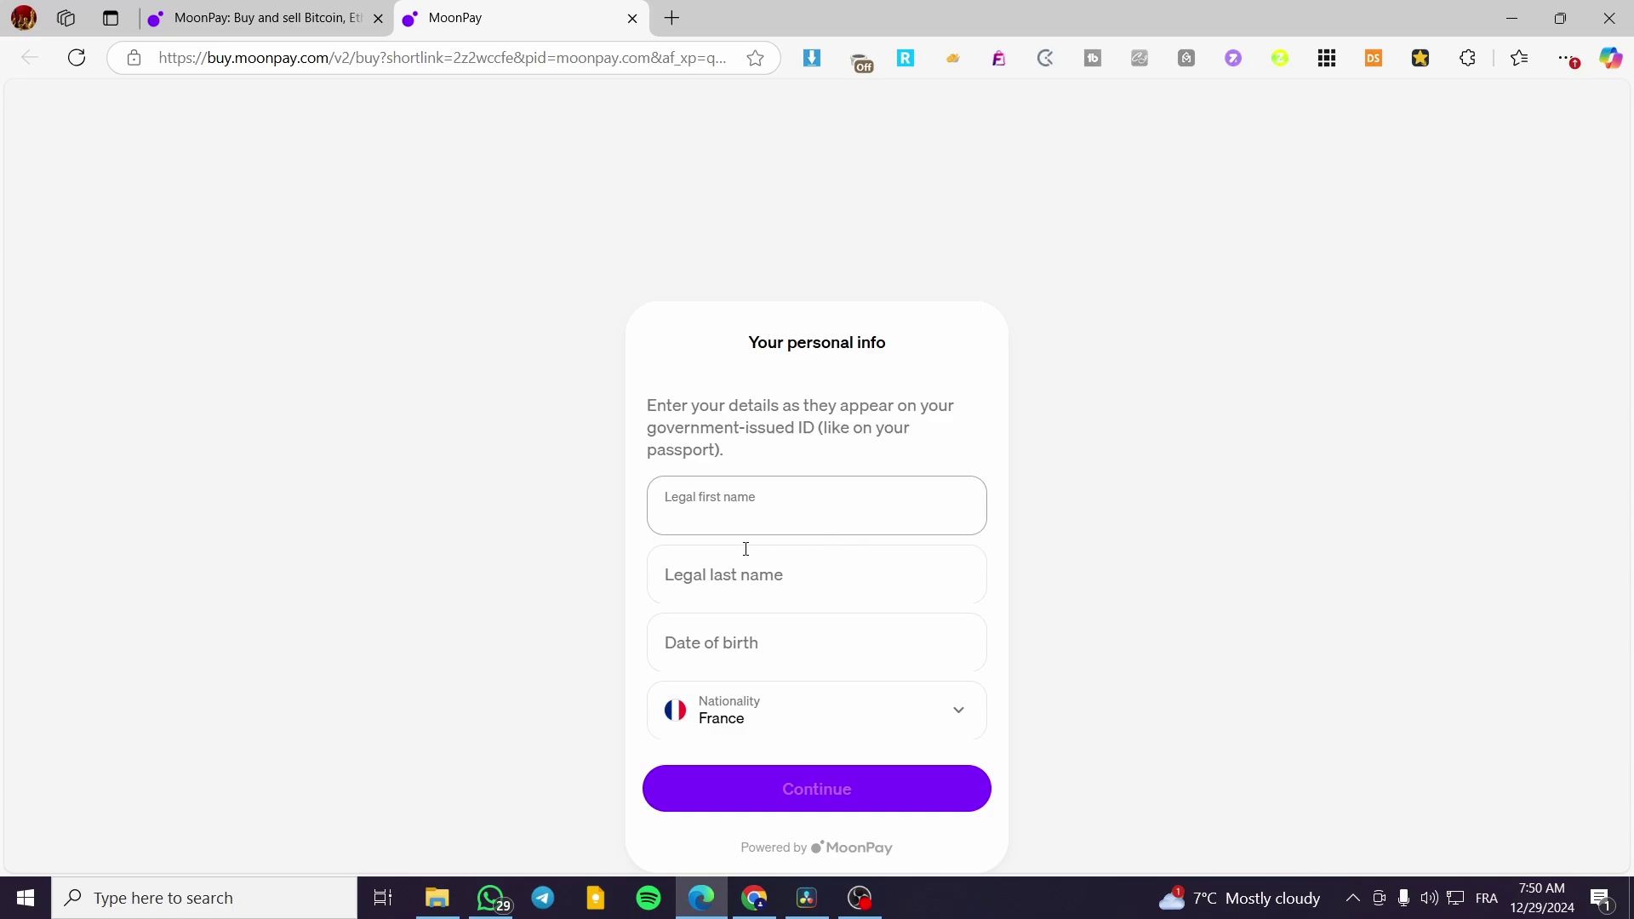
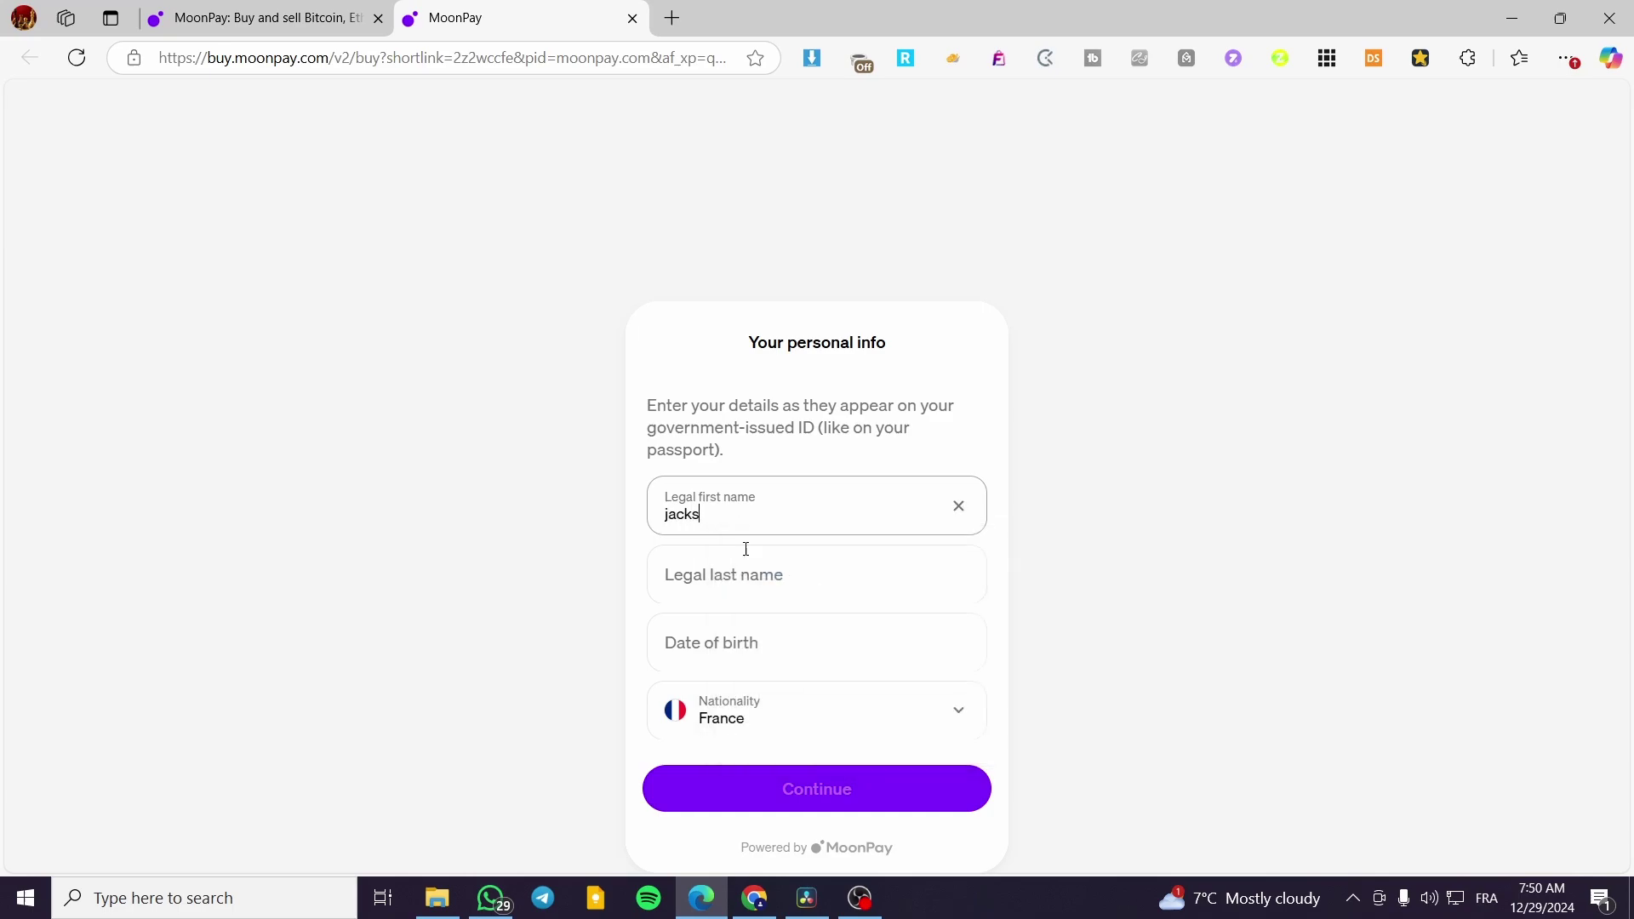
left_click(747, 550)
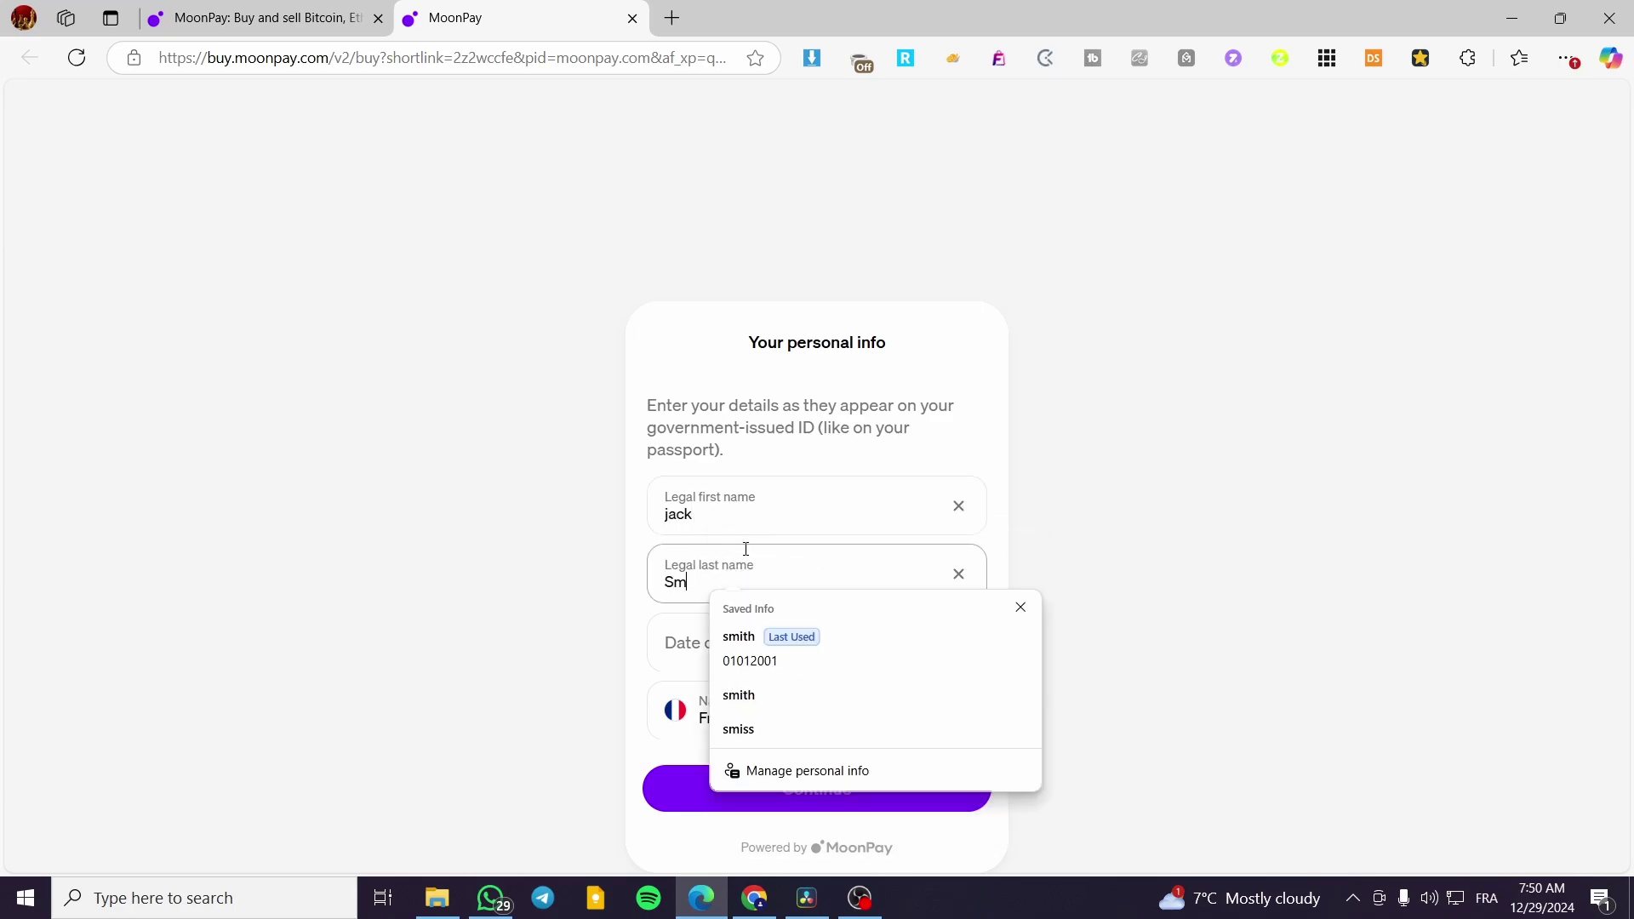
left_click(654, 643)
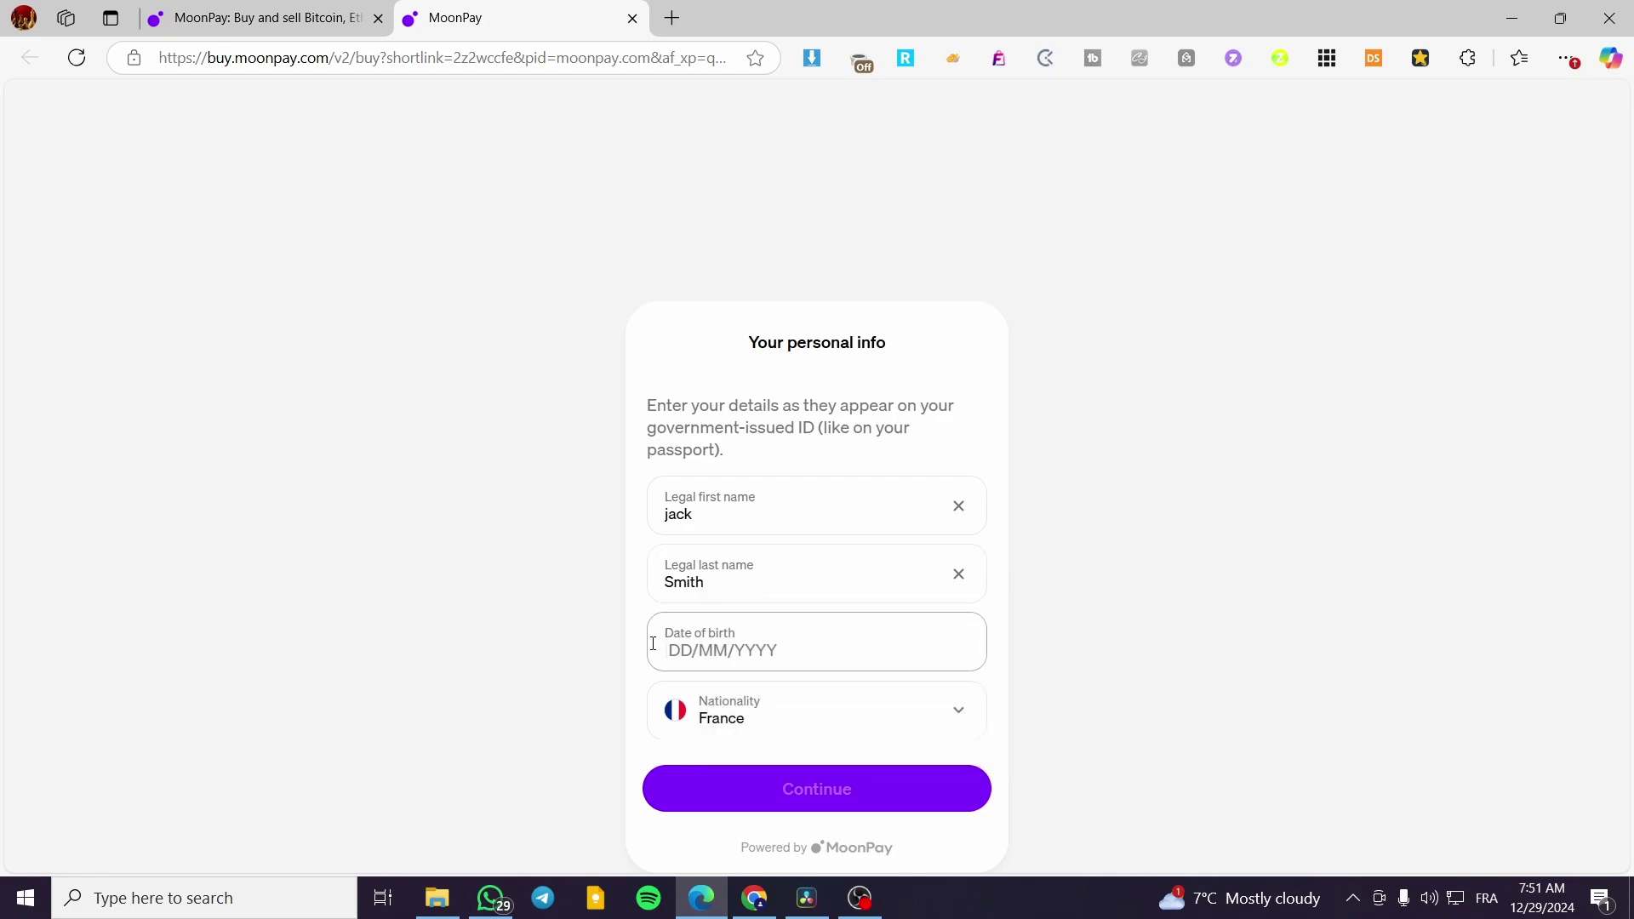
left_click(928, 794)
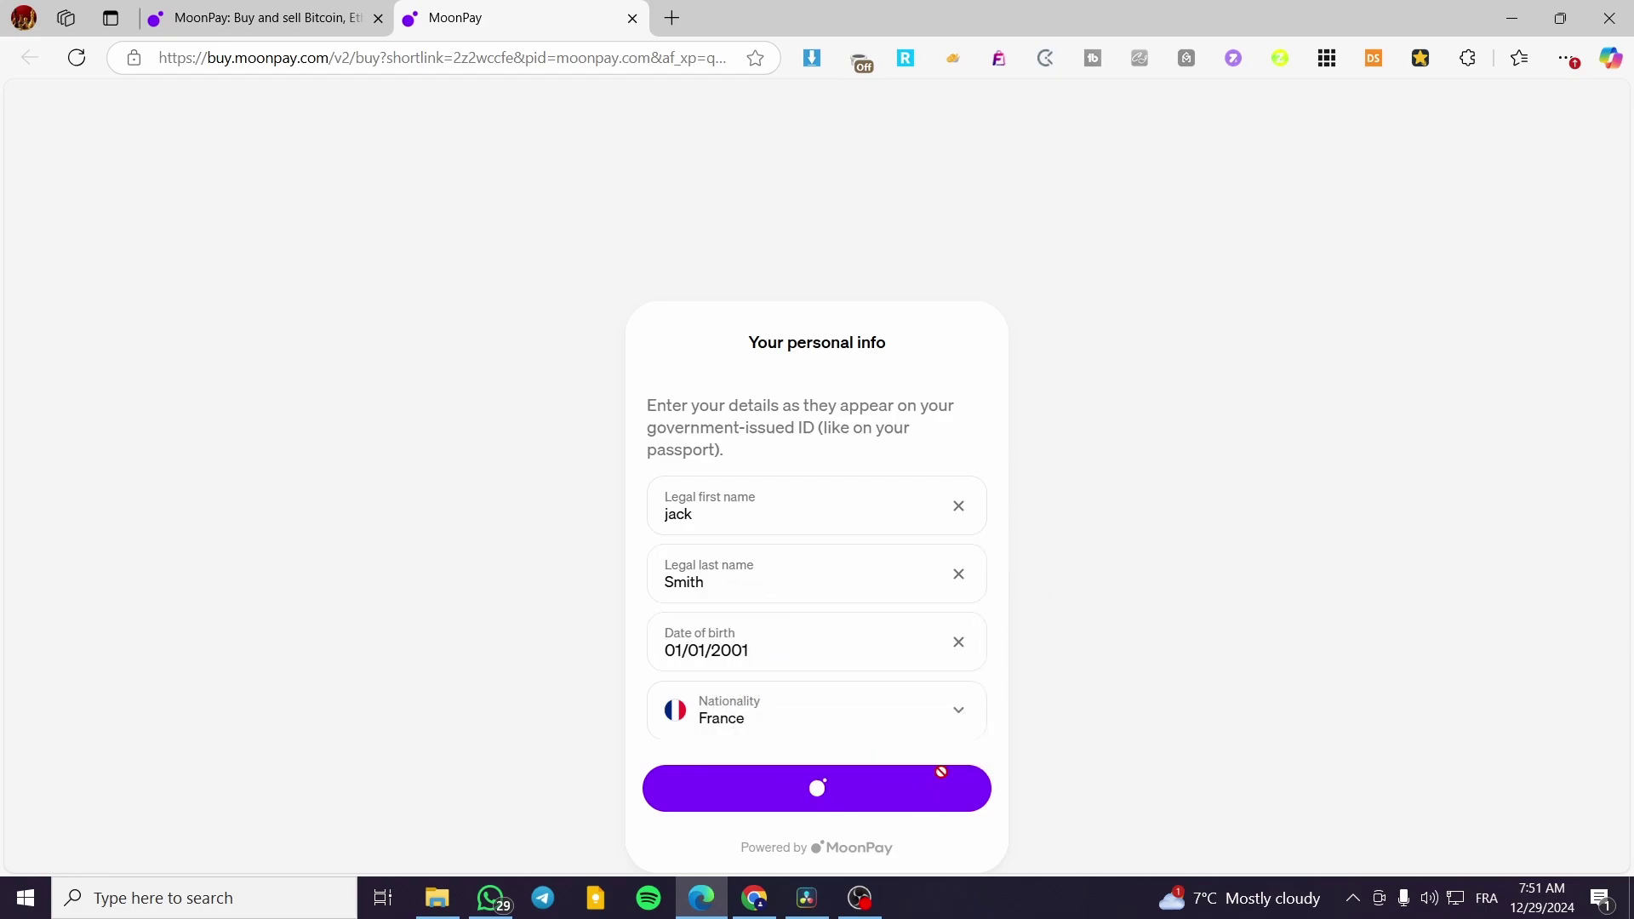
- Choose a Paris address suggestion, autofill the street from saved info, and submit the address
left_click(805, 713)
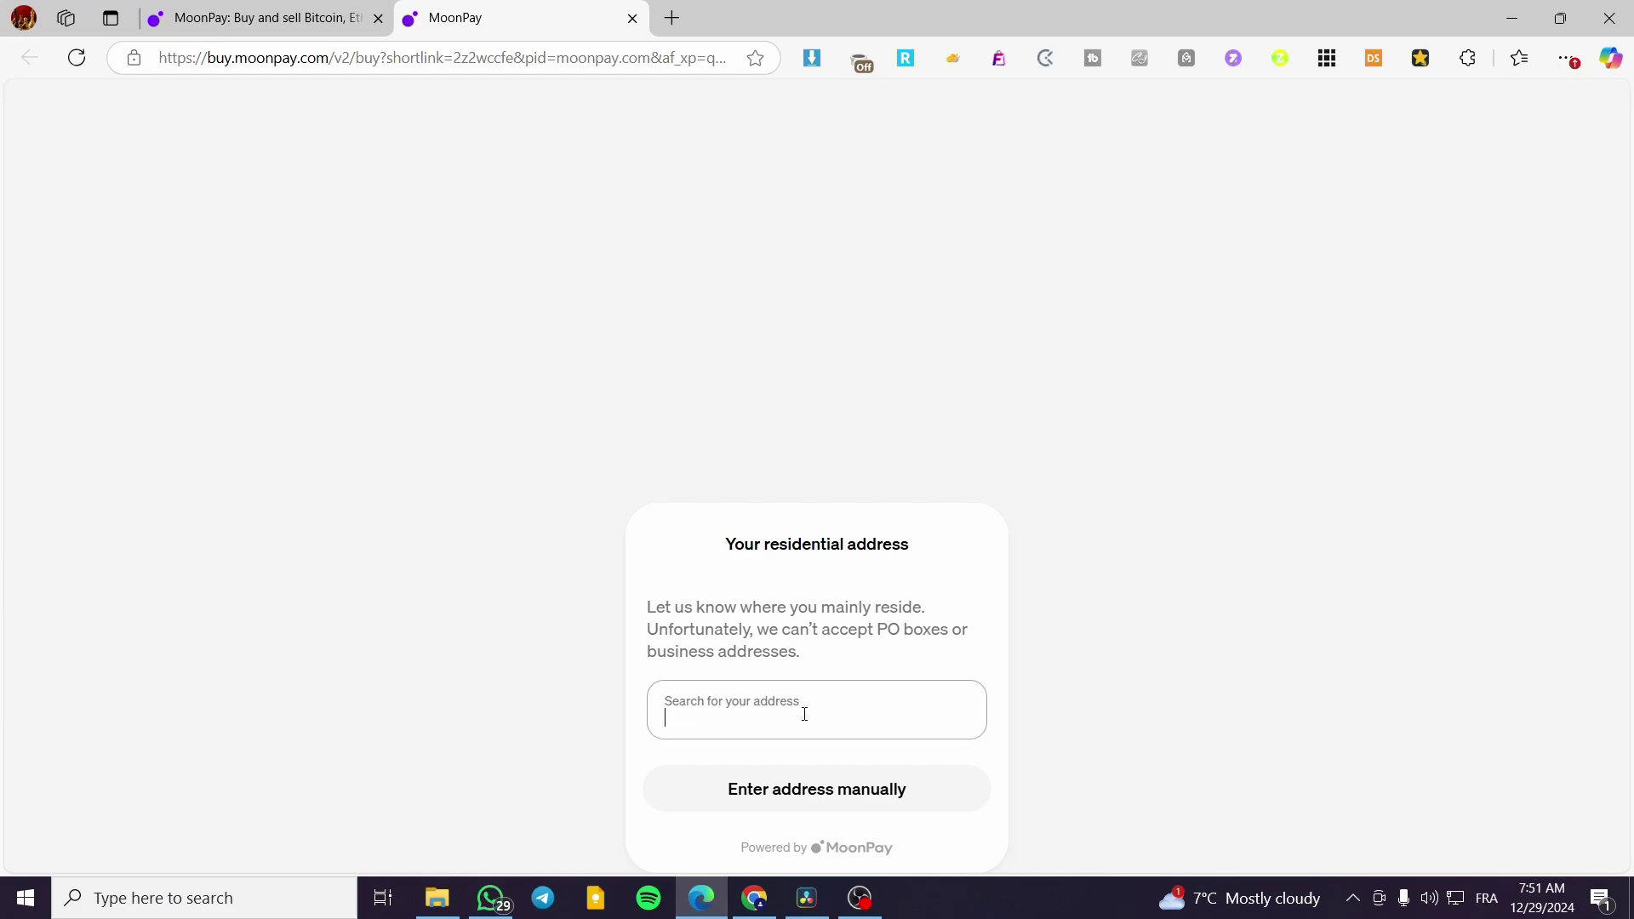
type("1")
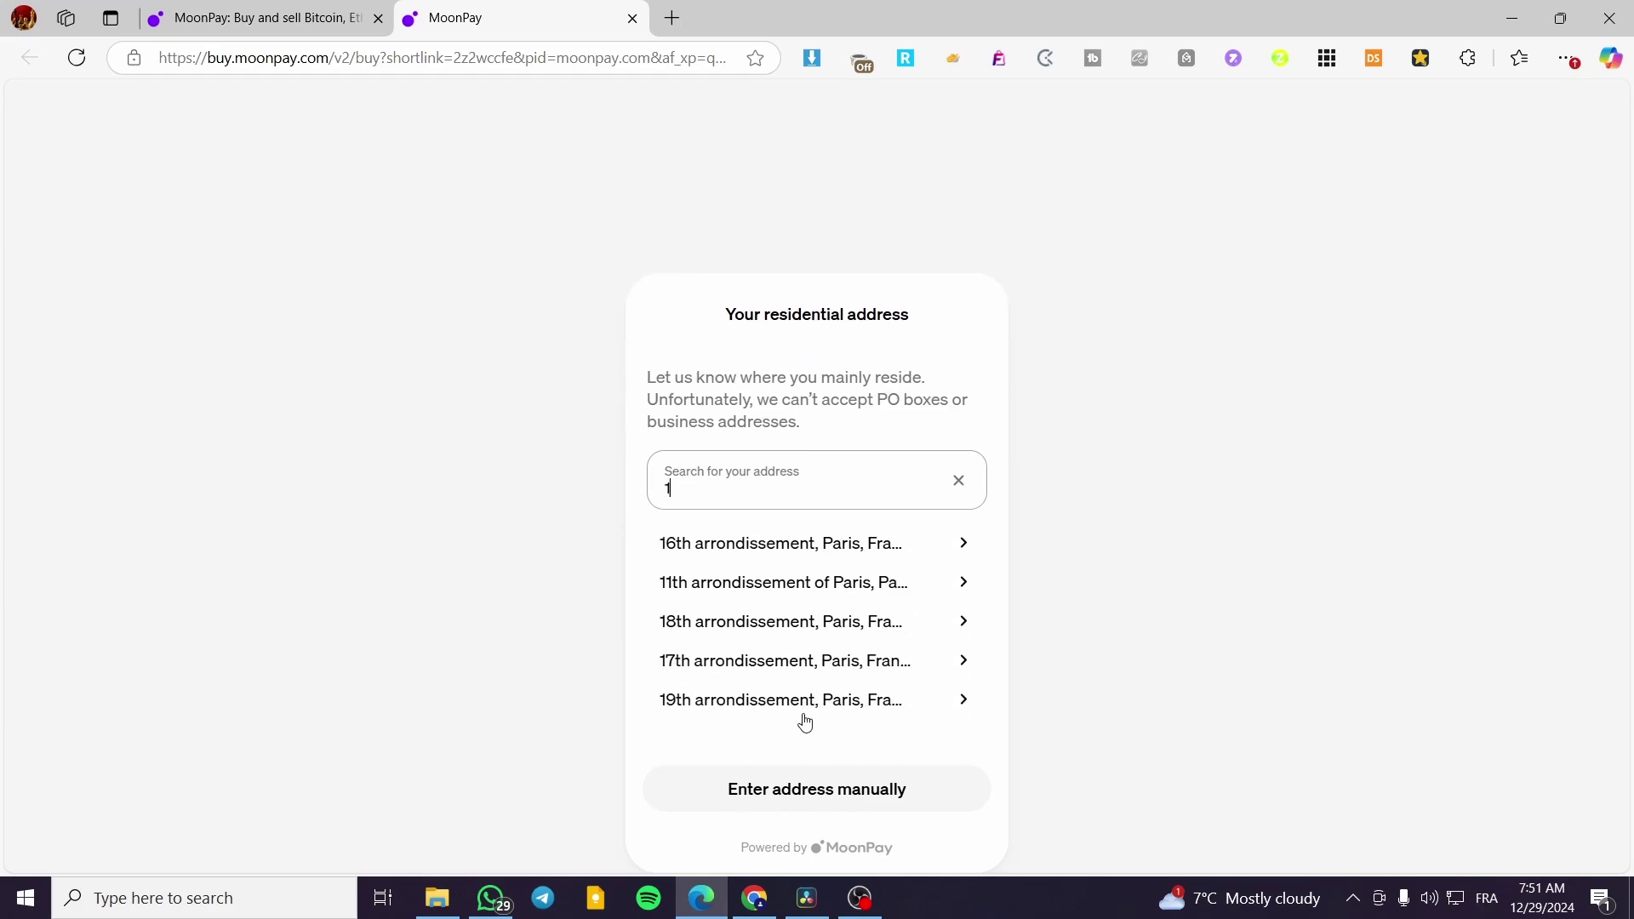
left_click(866, 657)
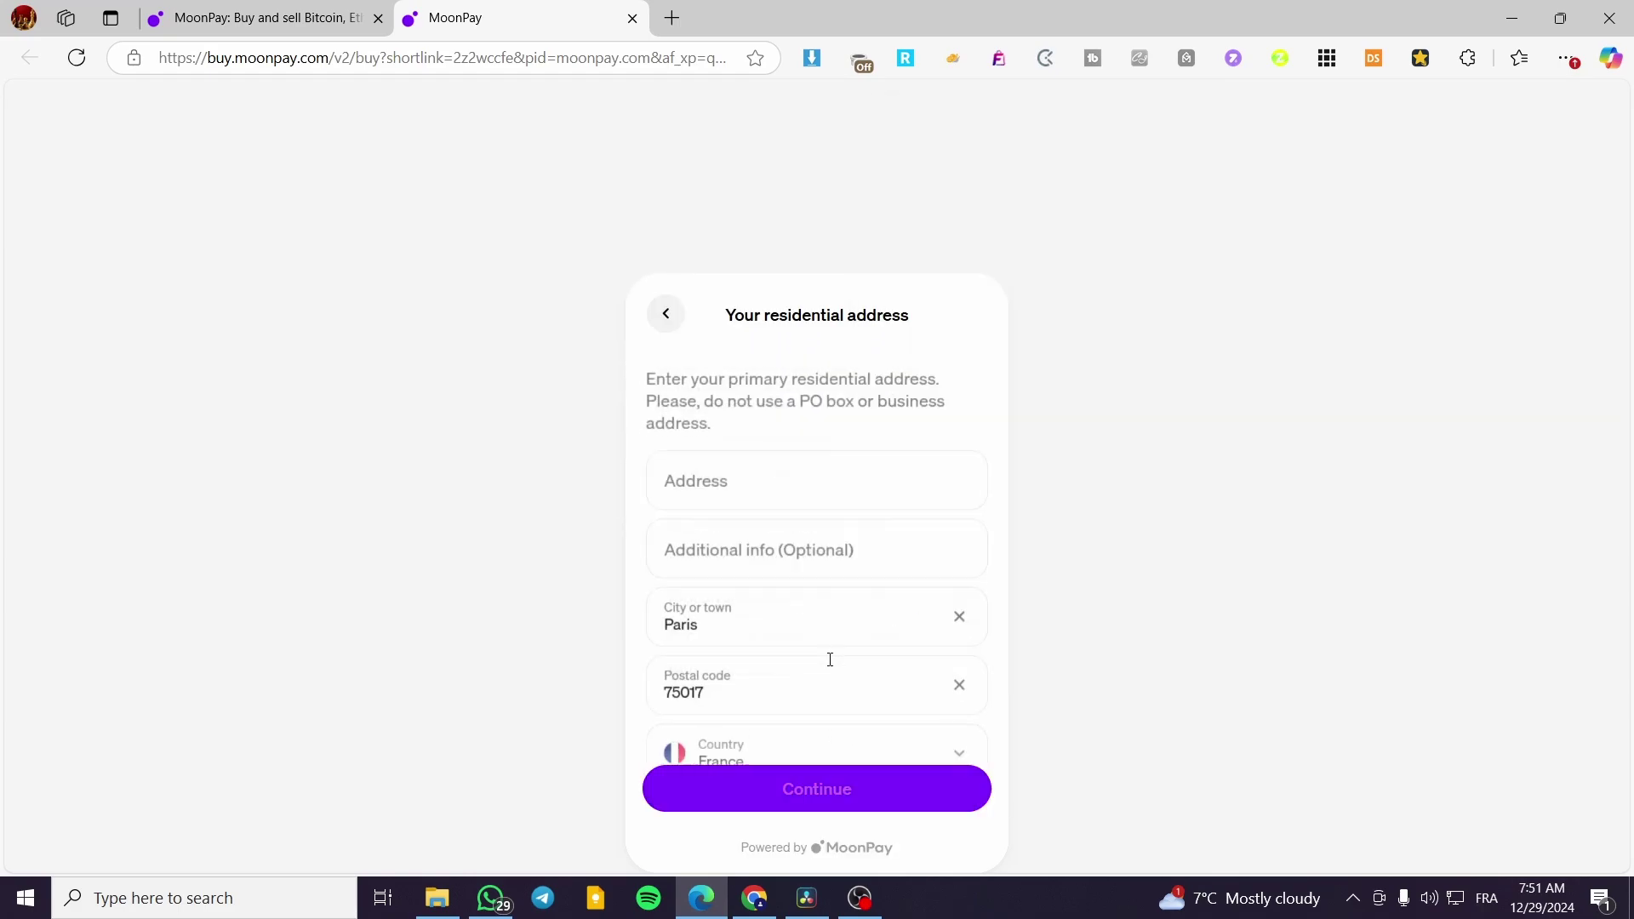
left_click(761, 433)
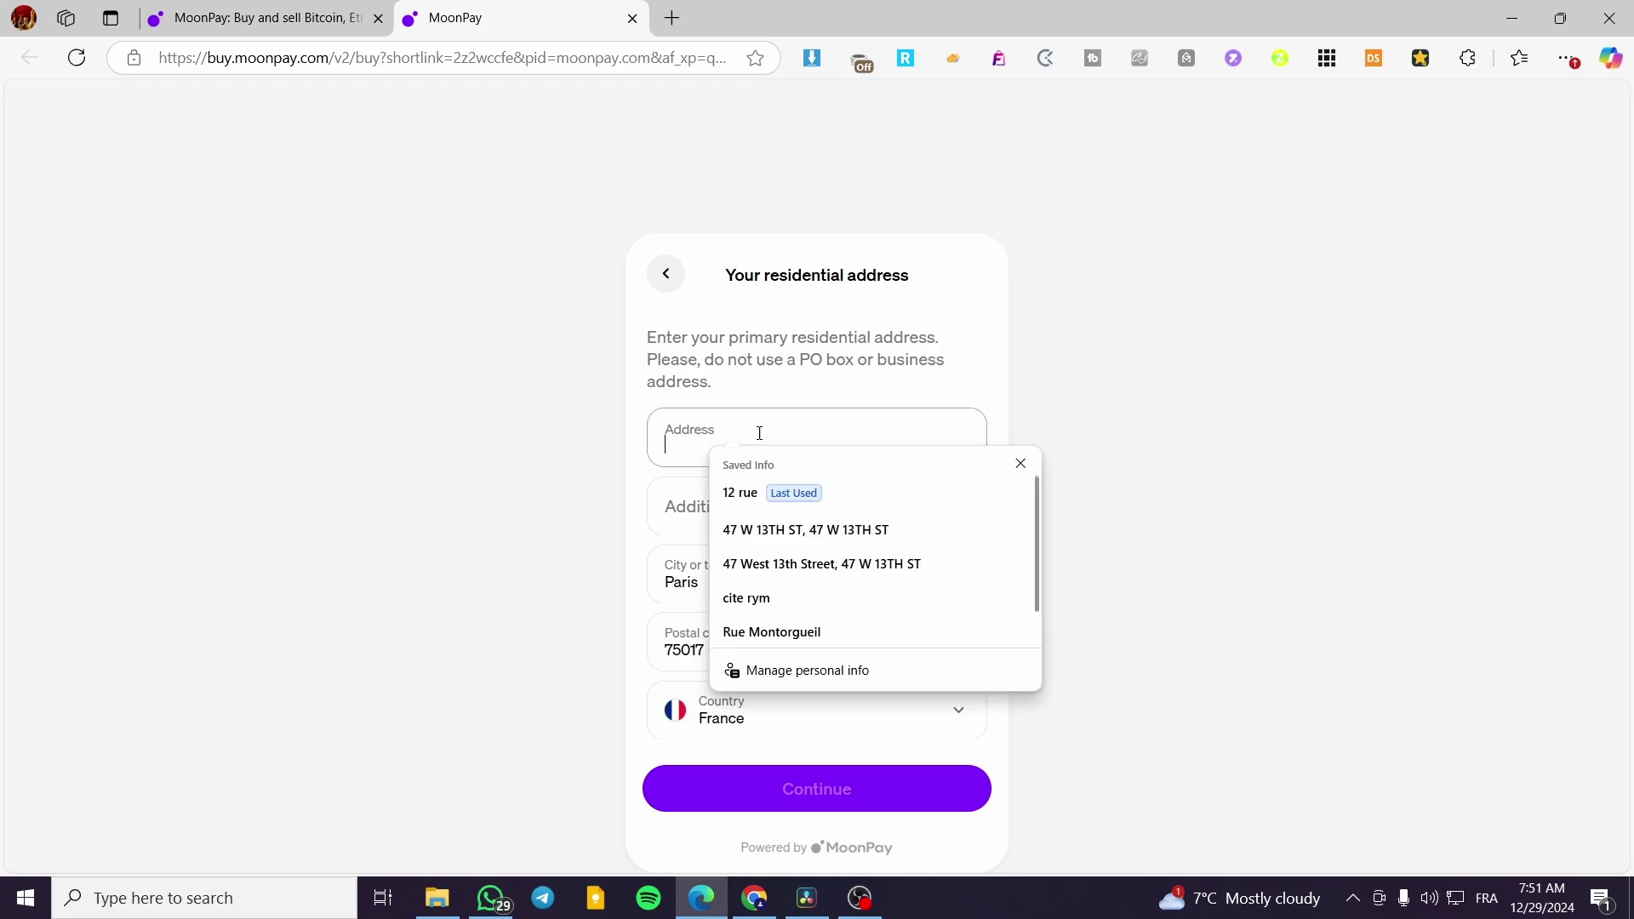
left_click(749, 494)
left_click(818, 804)
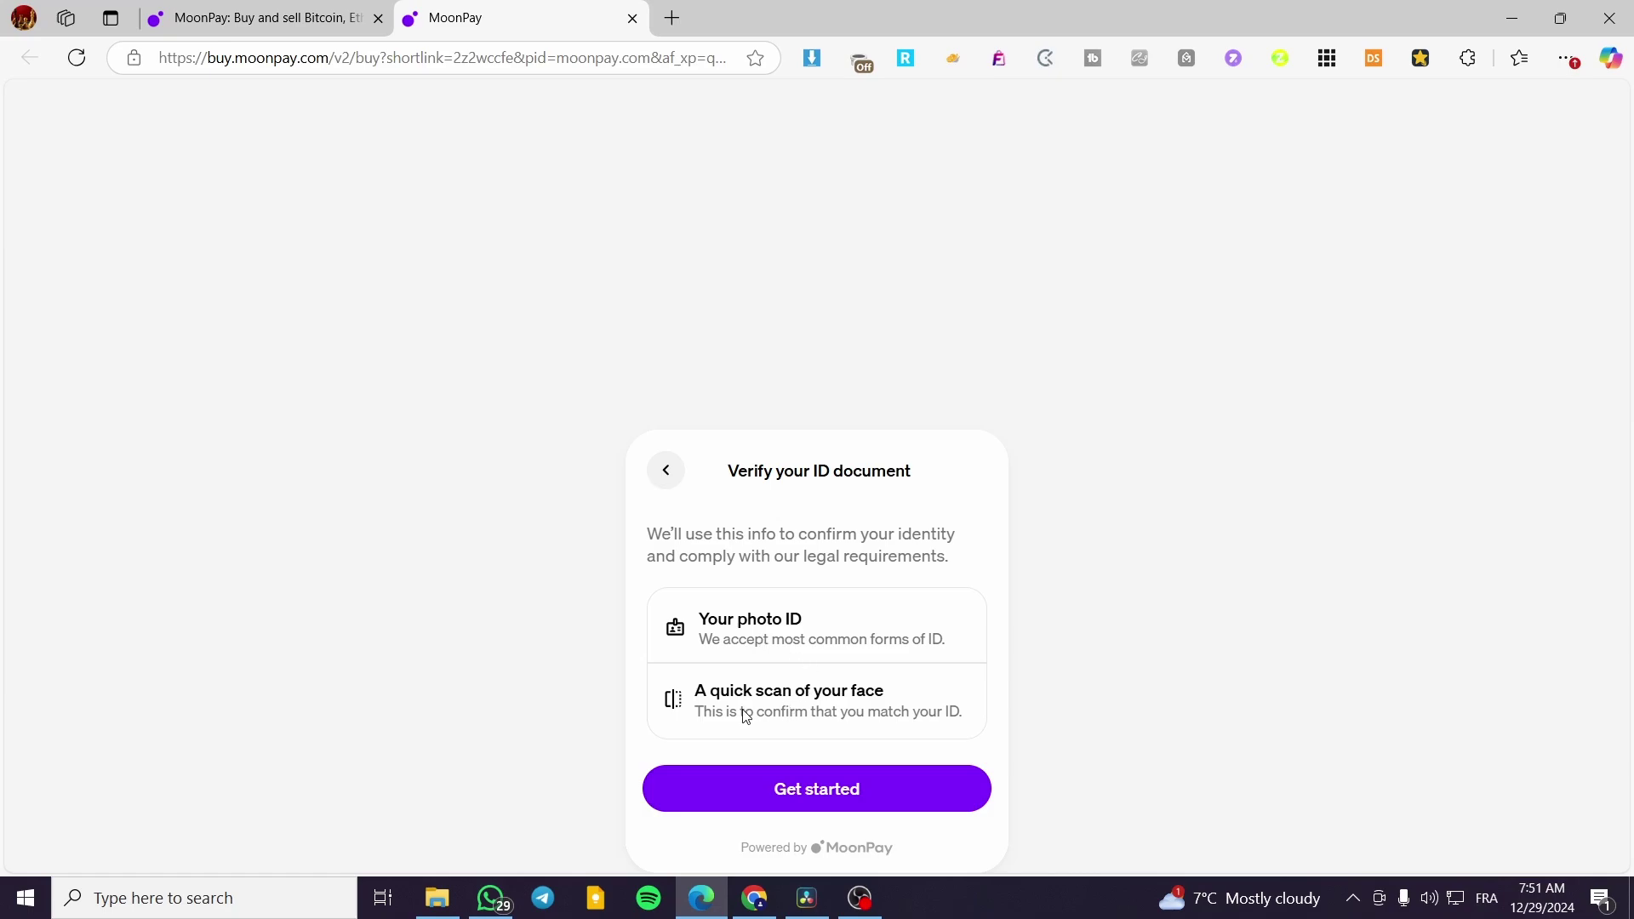
- Start ID verification as a resident outside the USA and choose a French ID card
left_click(860, 789)
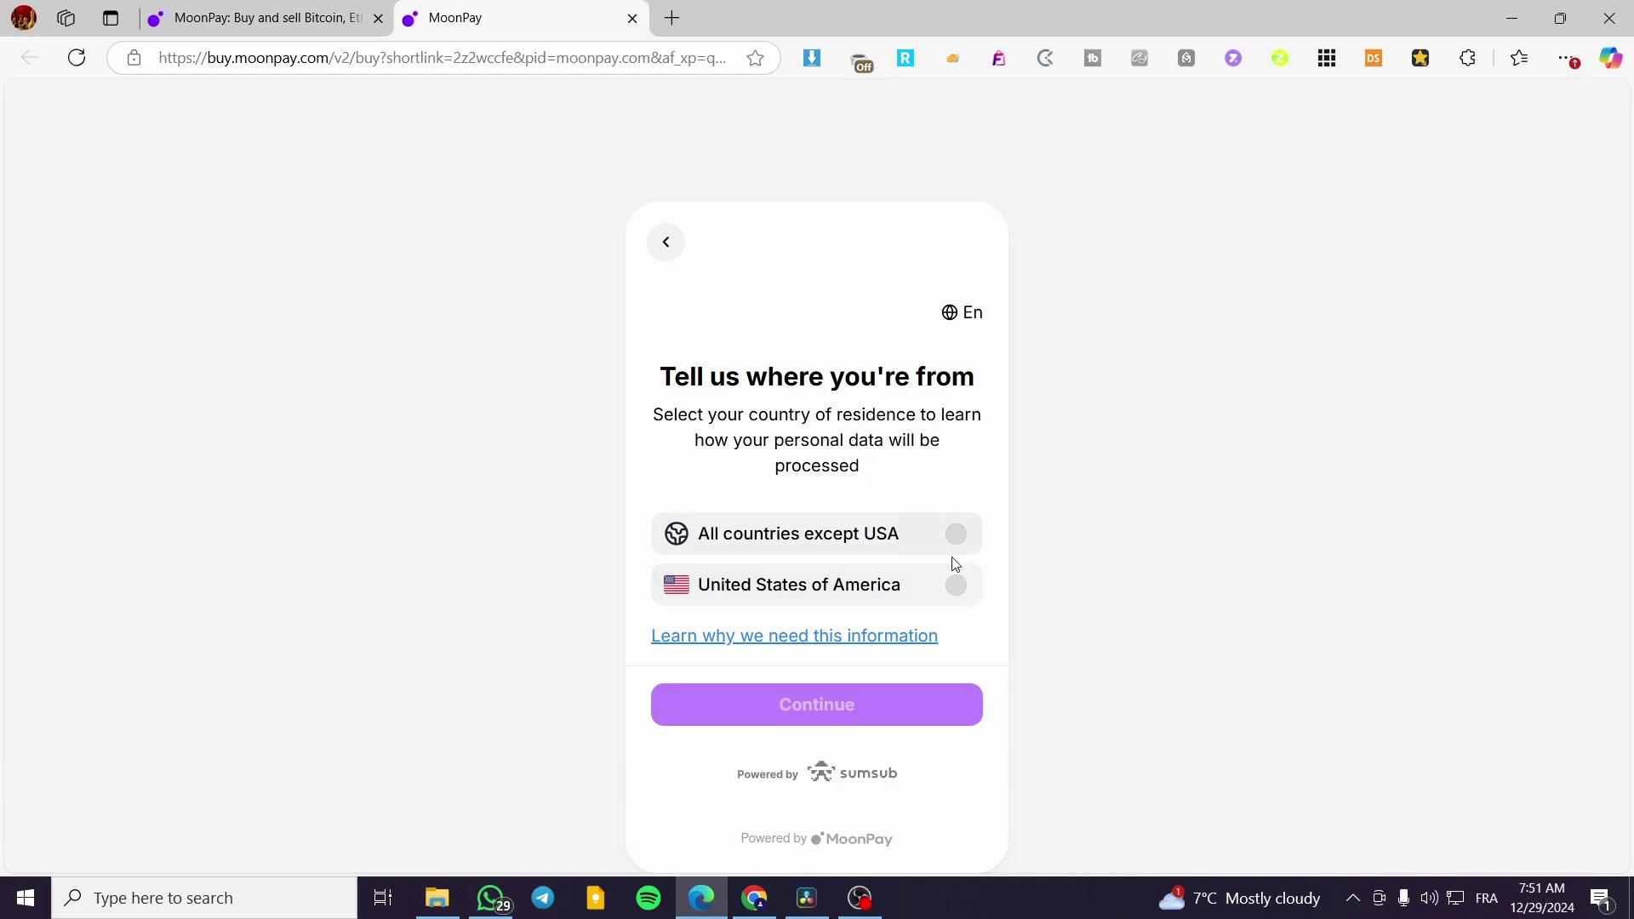
left_click(957, 536)
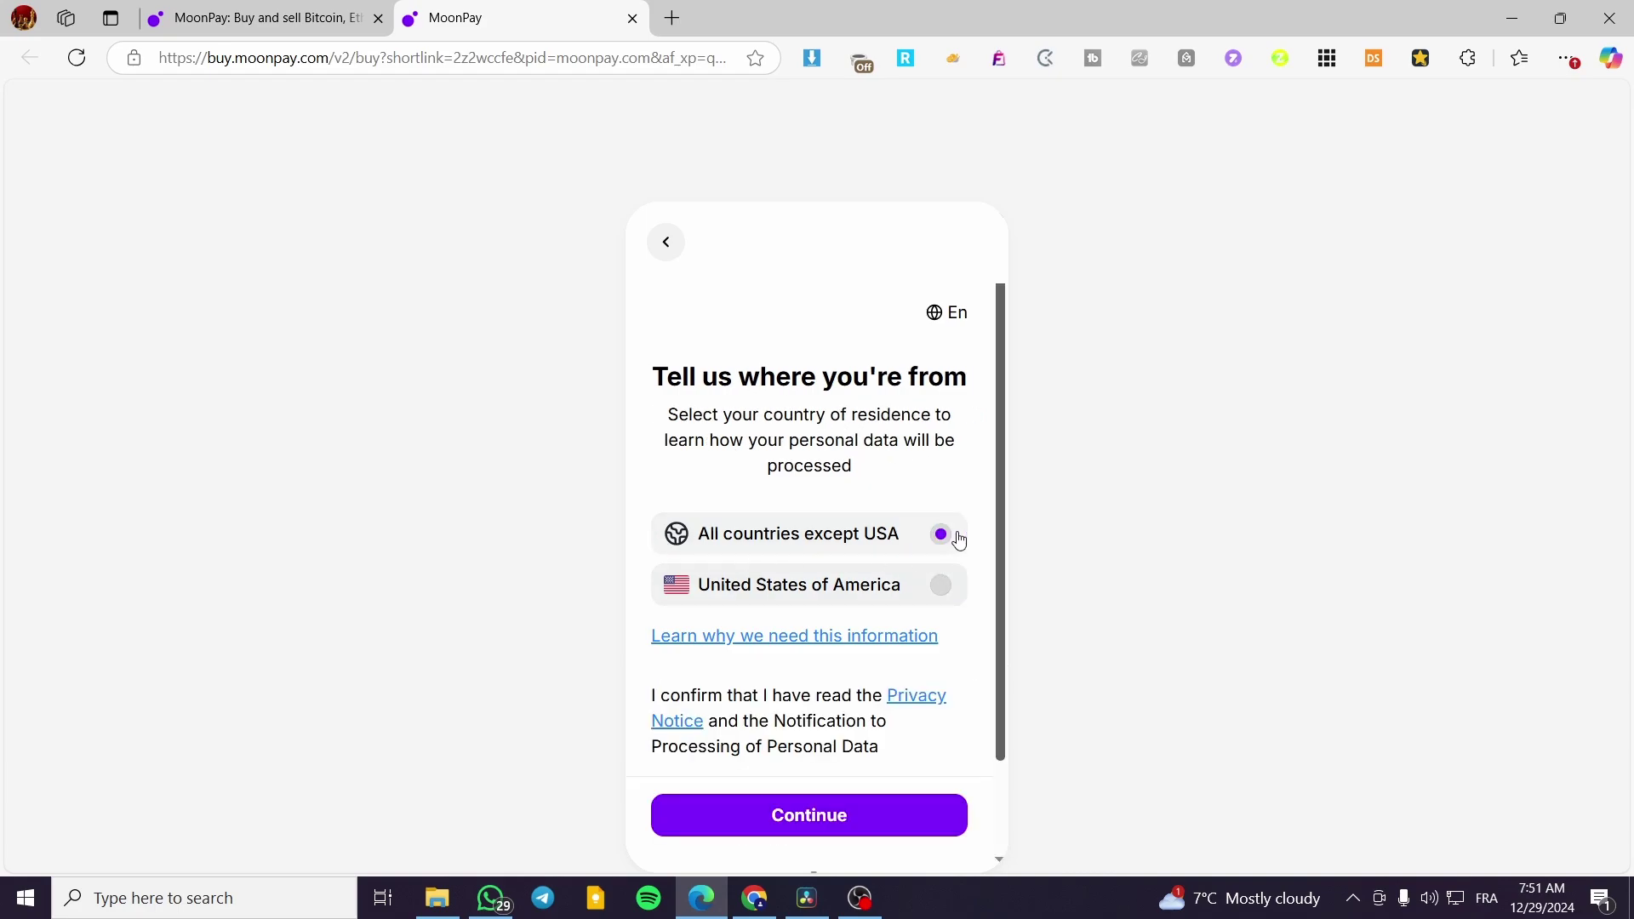
left_click(833, 705)
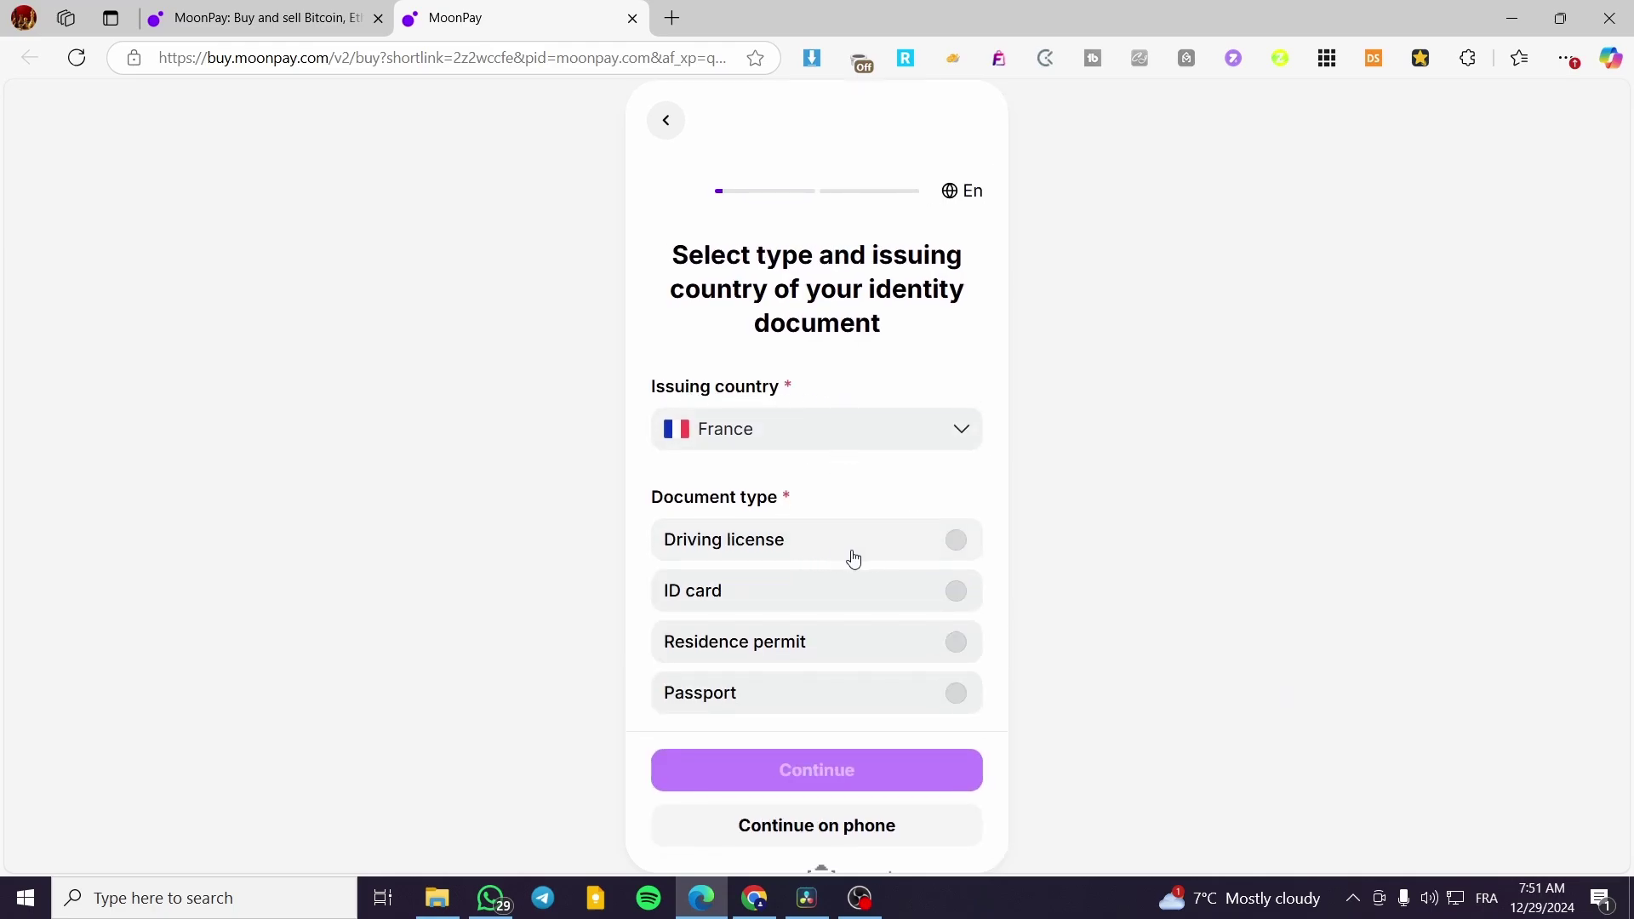
left_click(862, 601)
scroll(856, 696, "down", 1)
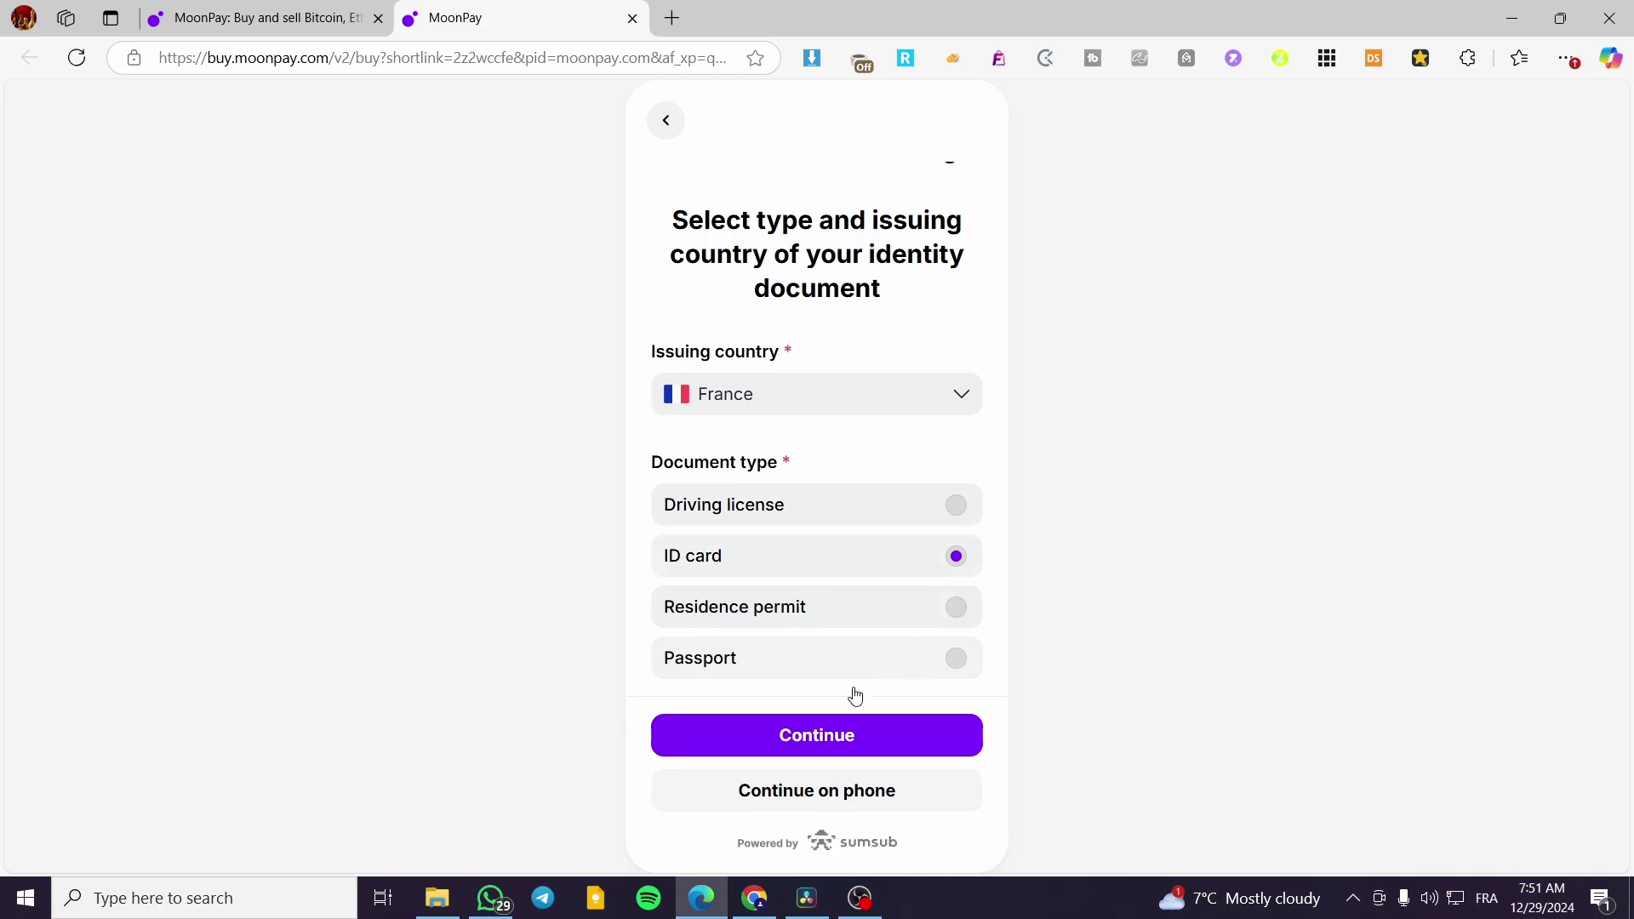
scroll(856, 697, "down", 2)
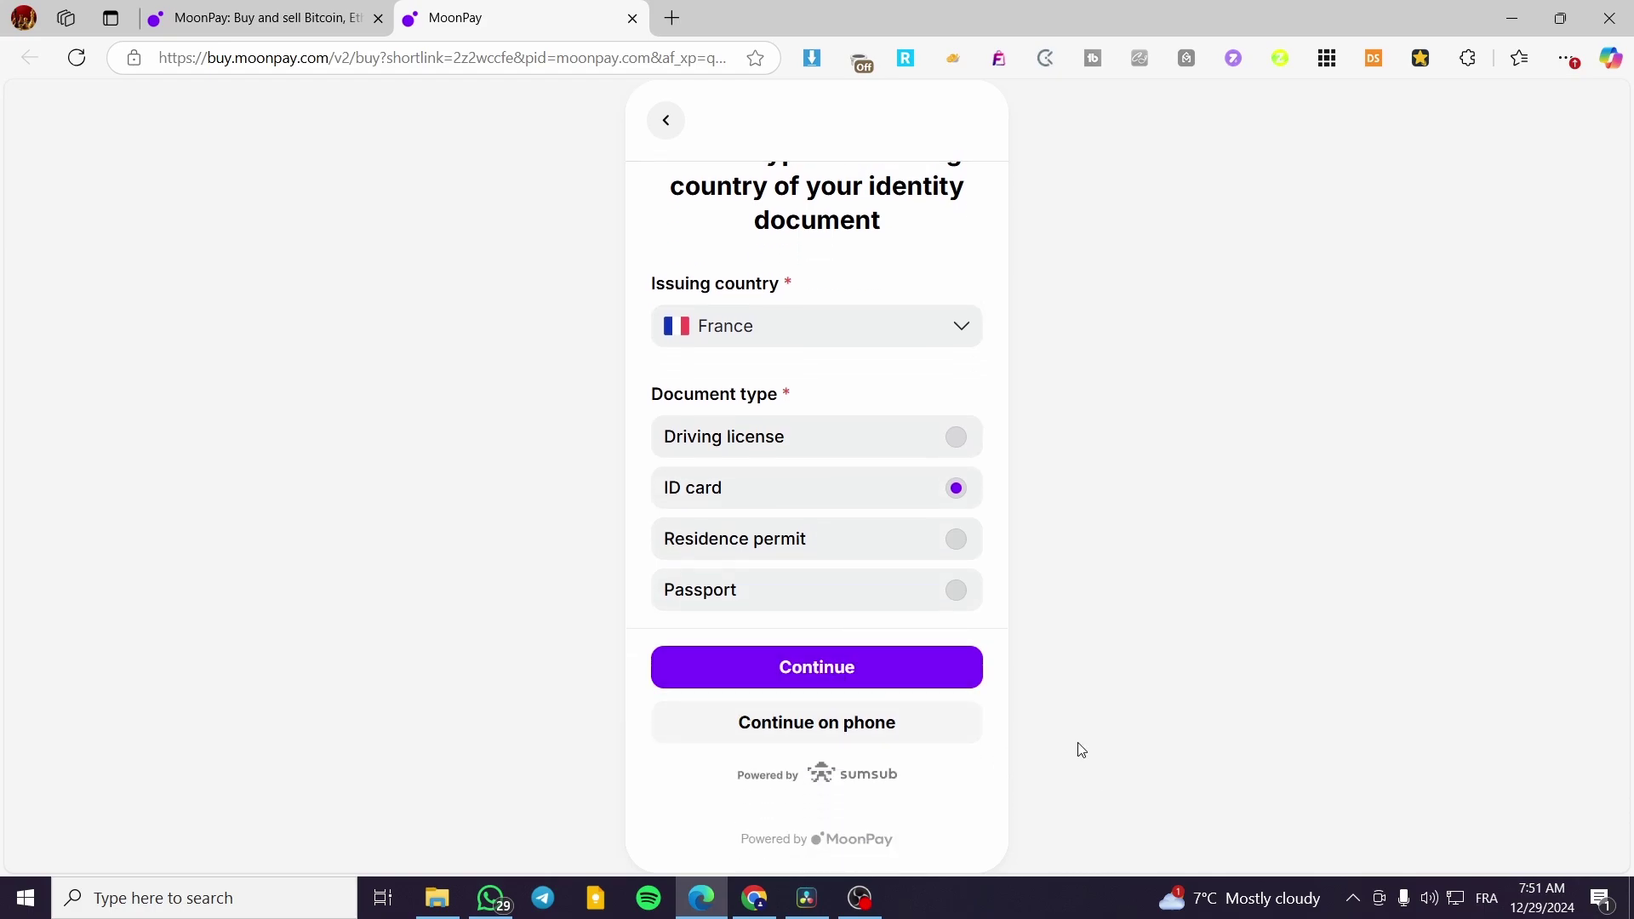
left_click(854, 678)
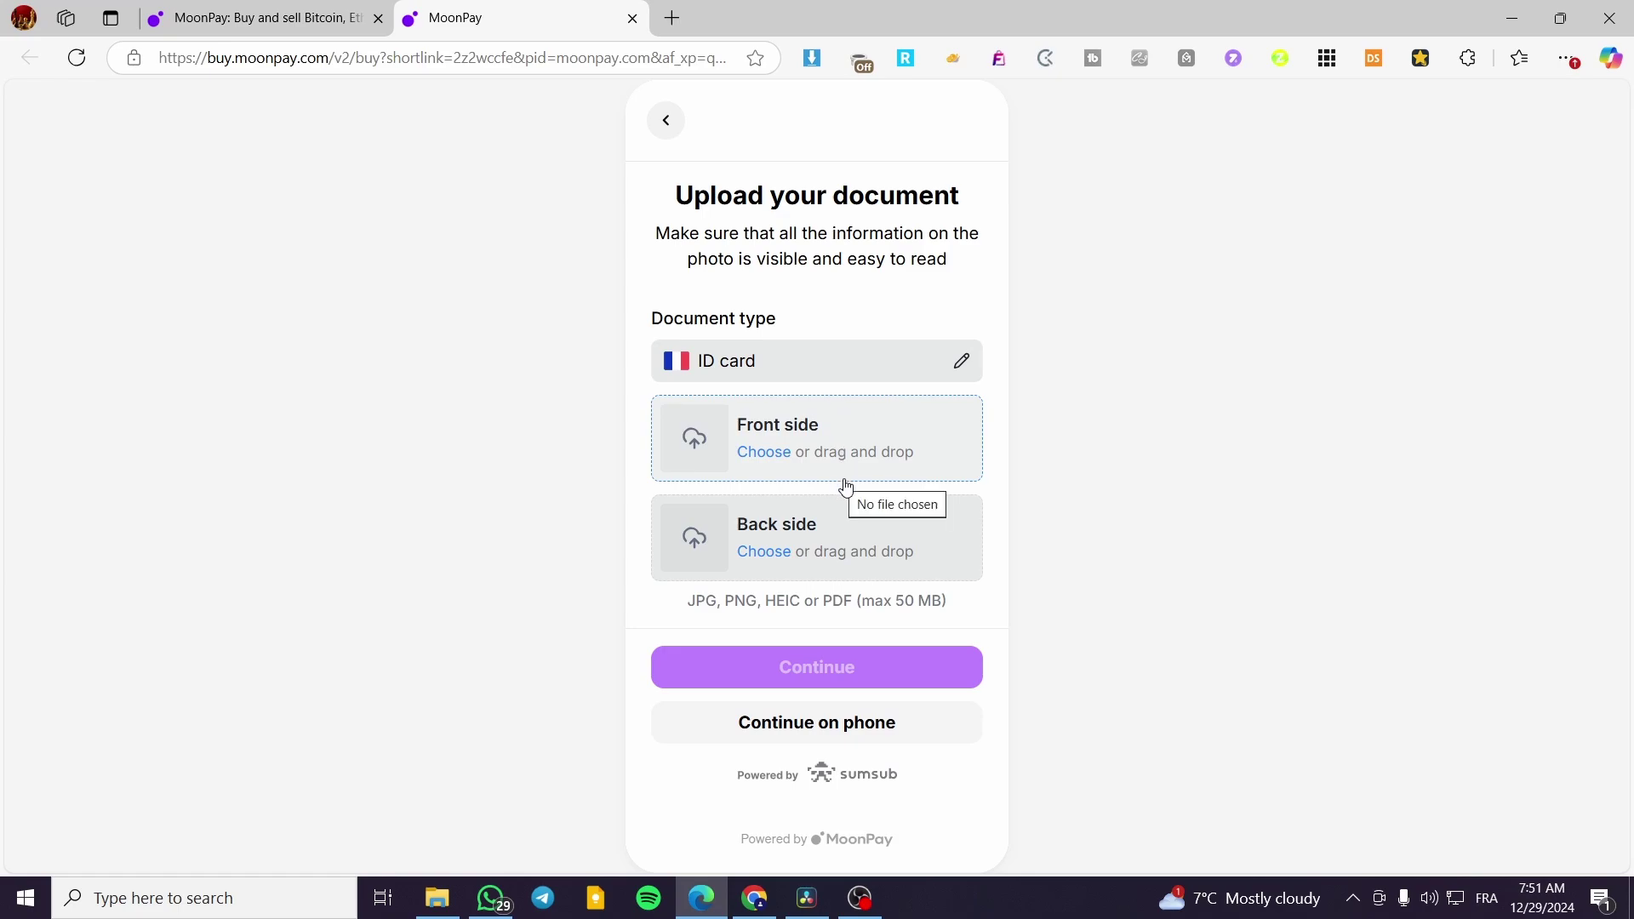